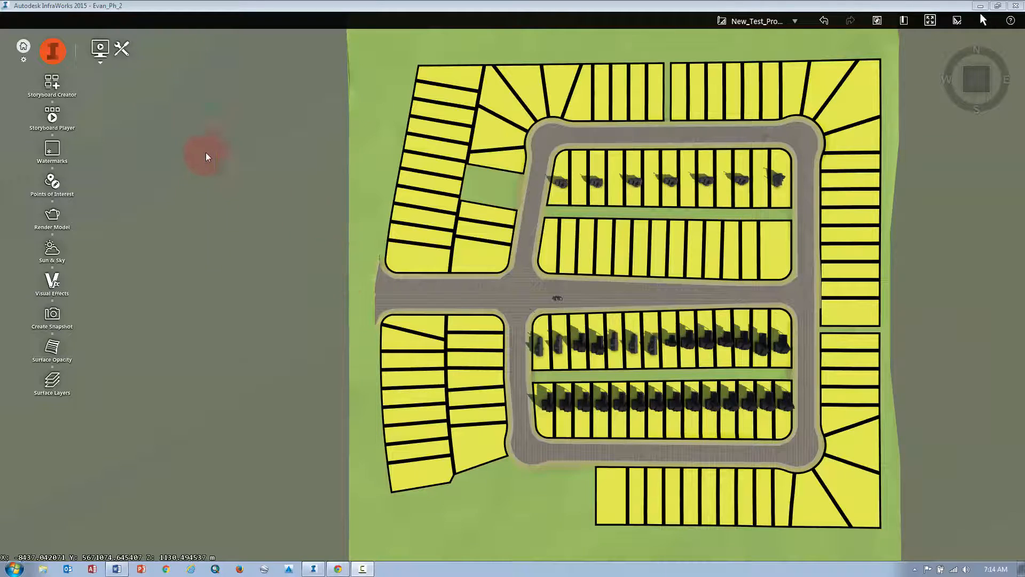
- Save a snapshot of an oblique view of the subdivision as snapshot.jpg at 800 x 600 pixels
left_click(53, 52)
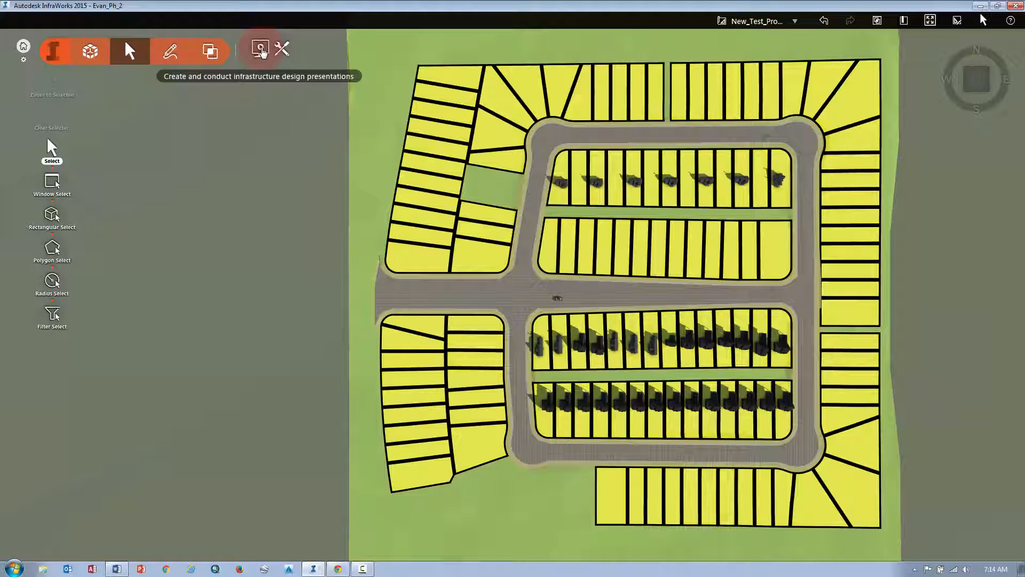
left_click(260, 49)
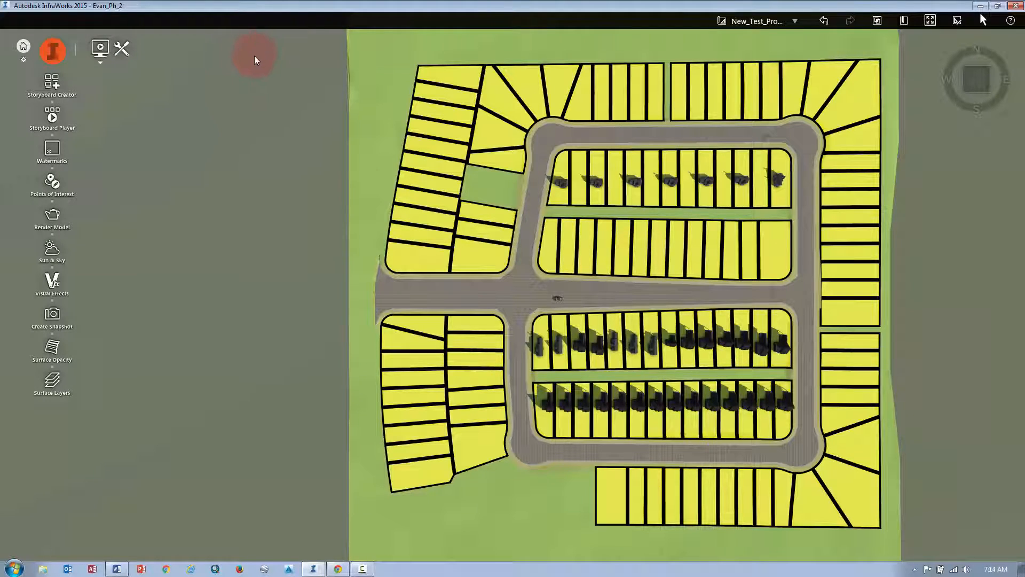
left_click_drag(419, 321, 445, 228)
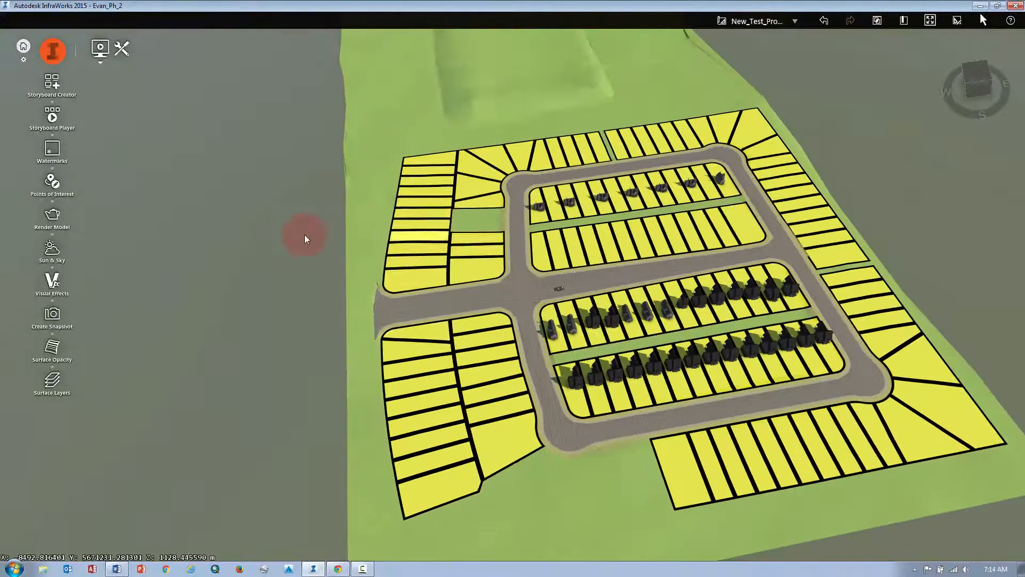
left_click(56, 318)
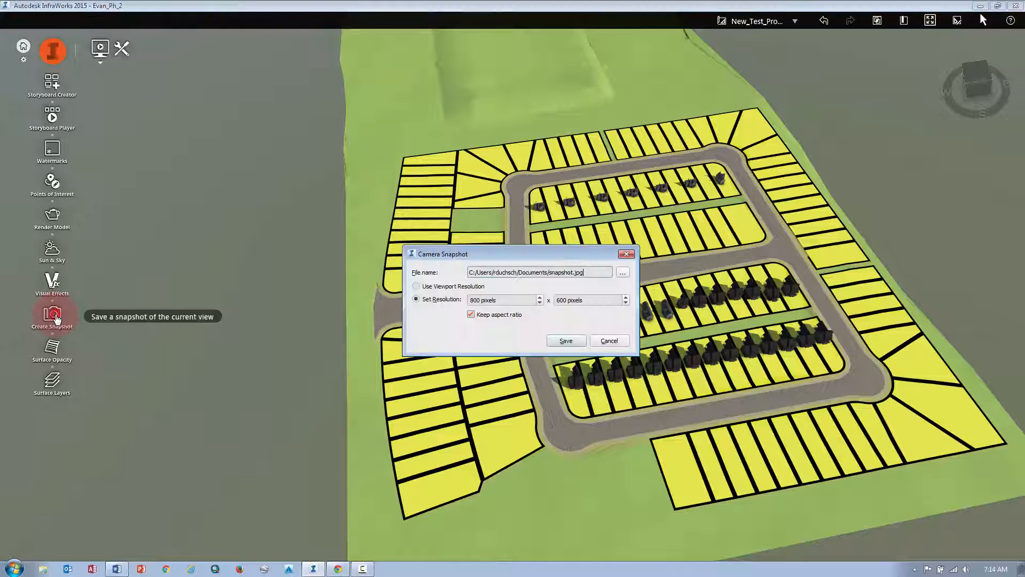
left_click_drag(465, 254, 463, 240)
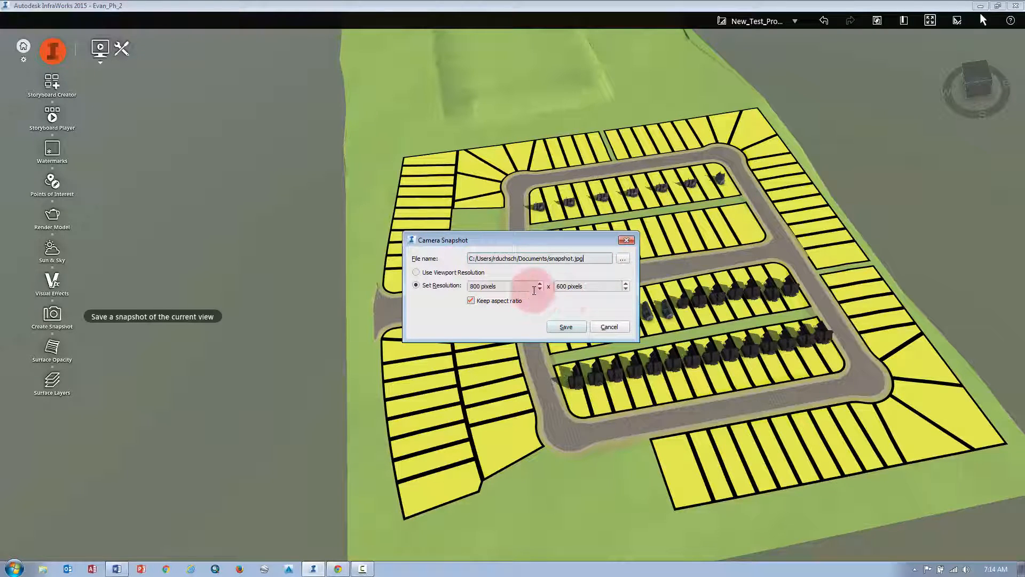
left_click(566, 327)
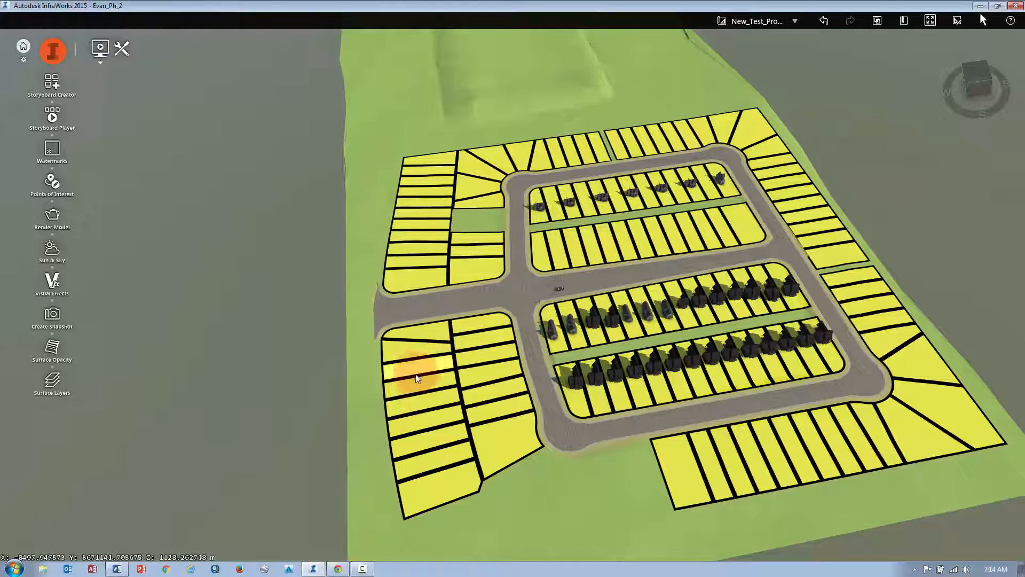
- Frame the subdivision from a lower, closer angle and open the Storyboard Creator
left_click_drag(420, 383, 427, 353)
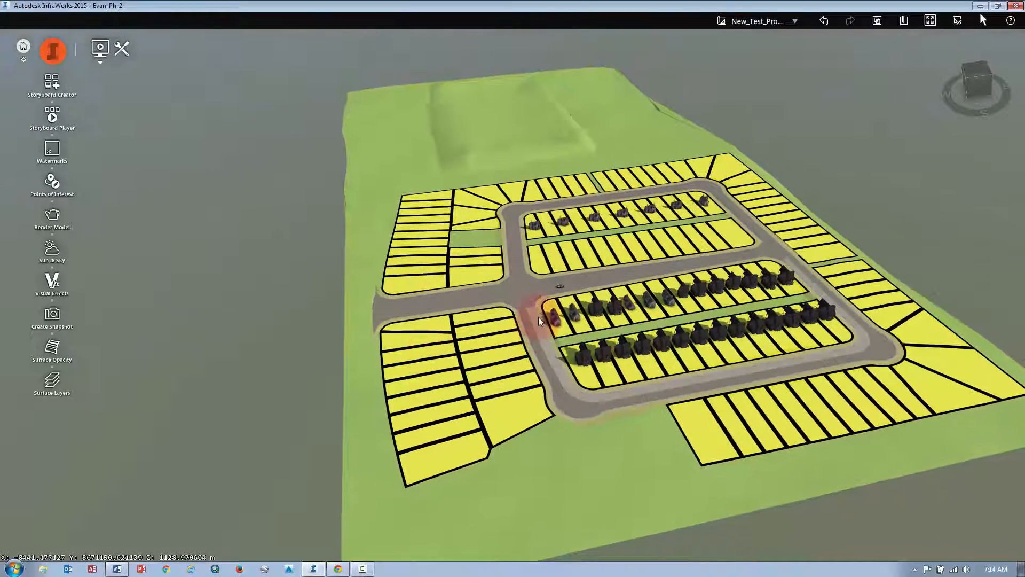
scroll(538, 313, "up", 3)
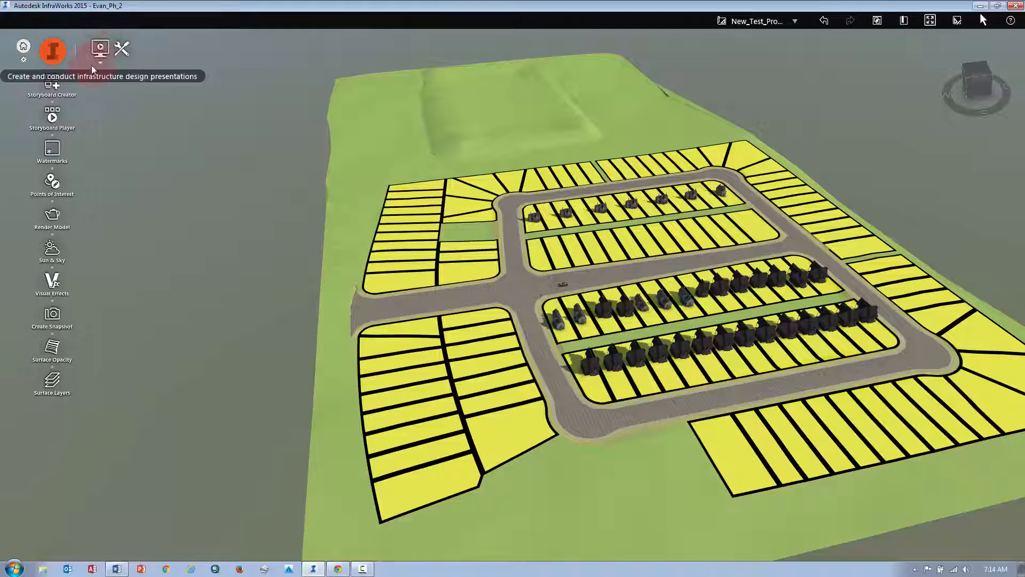
left_click(56, 85)
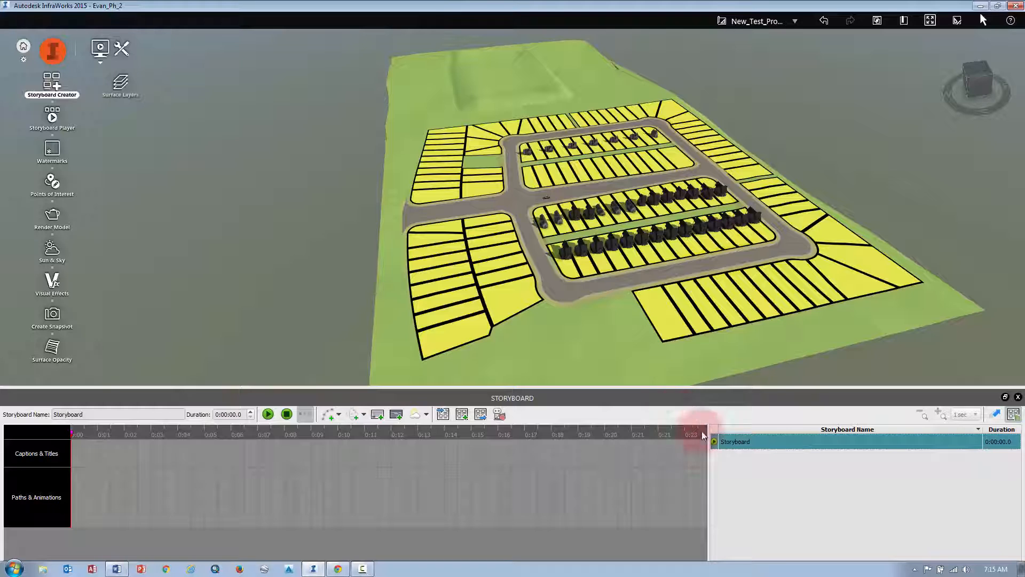
- Check the existing storyboard's item details and return to the list of storyboards
left_click(739, 443)
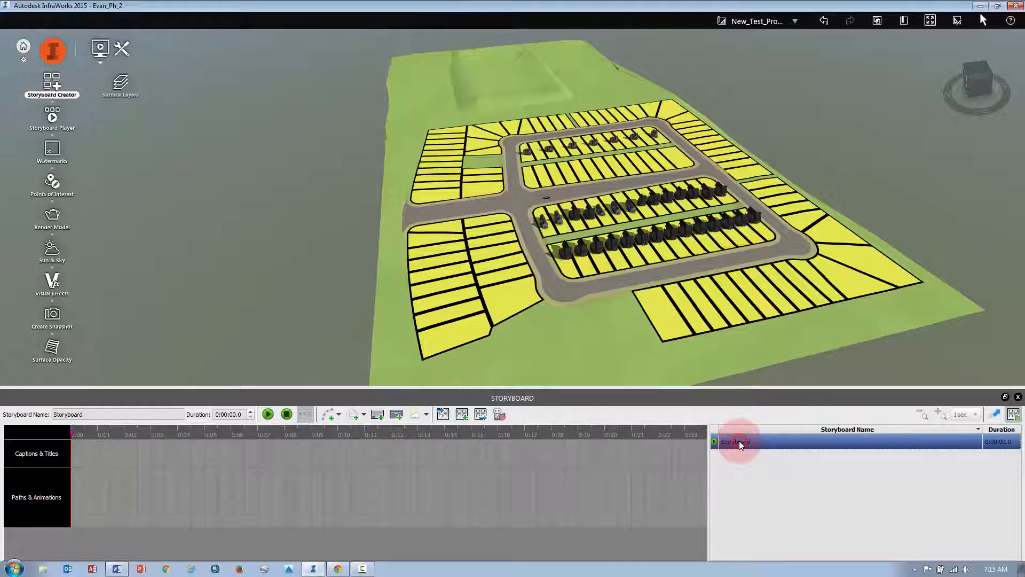
left_click(746, 473)
left_click(749, 442)
left_click(994, 415)
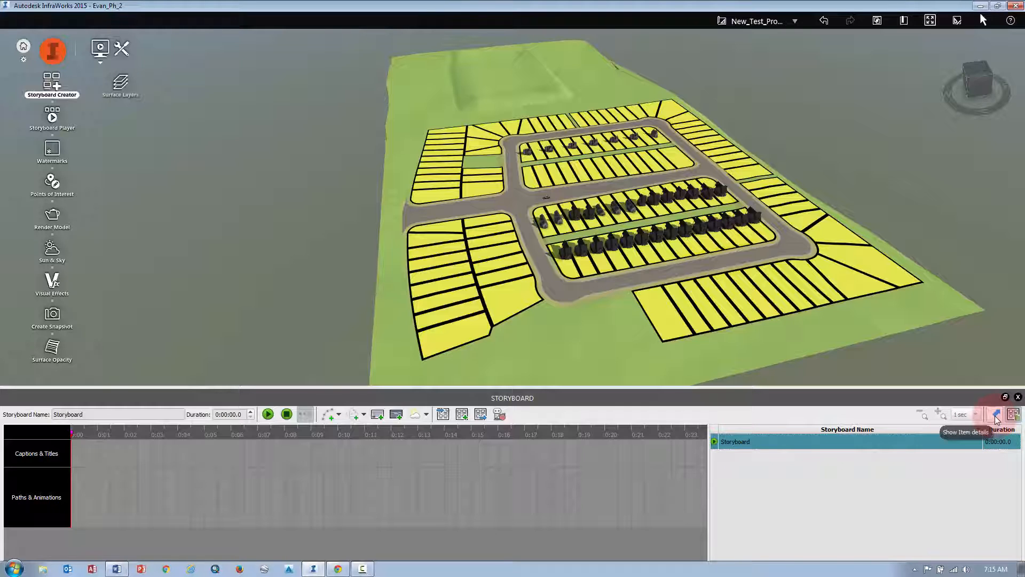
left_click(996, 416)
left_click(1011, 418)
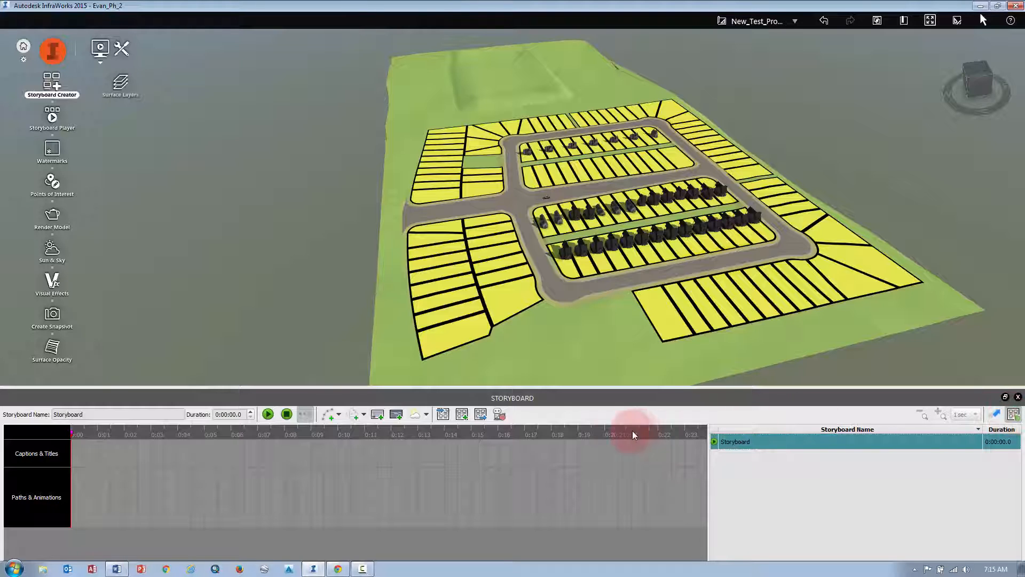
- Add a new storyboard and delete it from the storyboard list
left_click(463, 415)
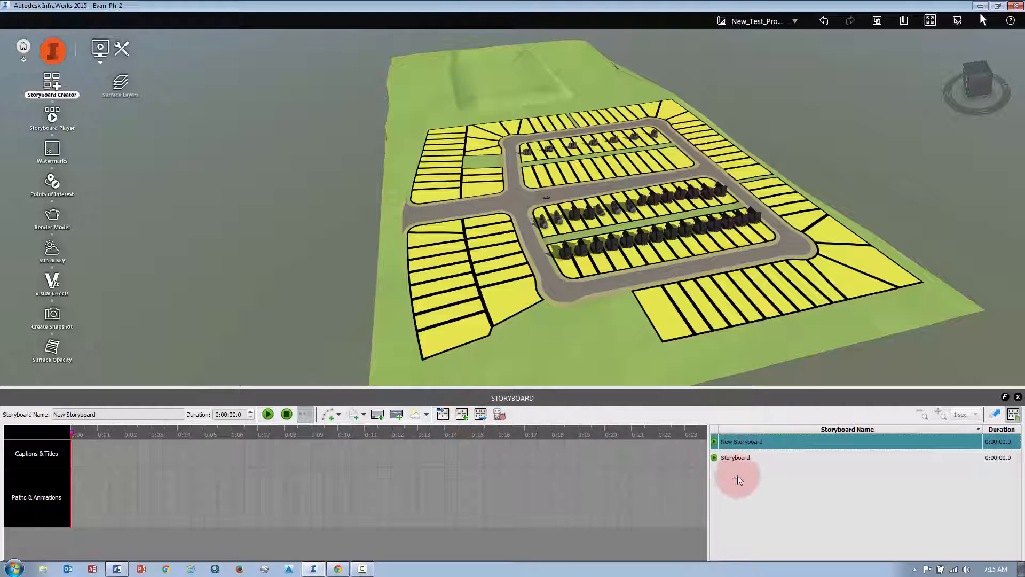
left_click(755, 441)
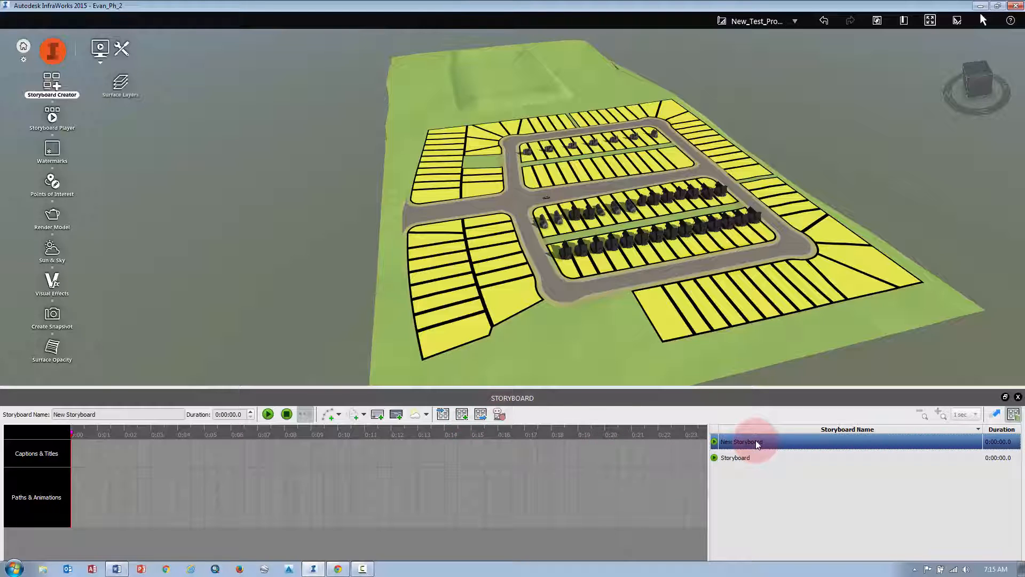
right_click(757, 443)
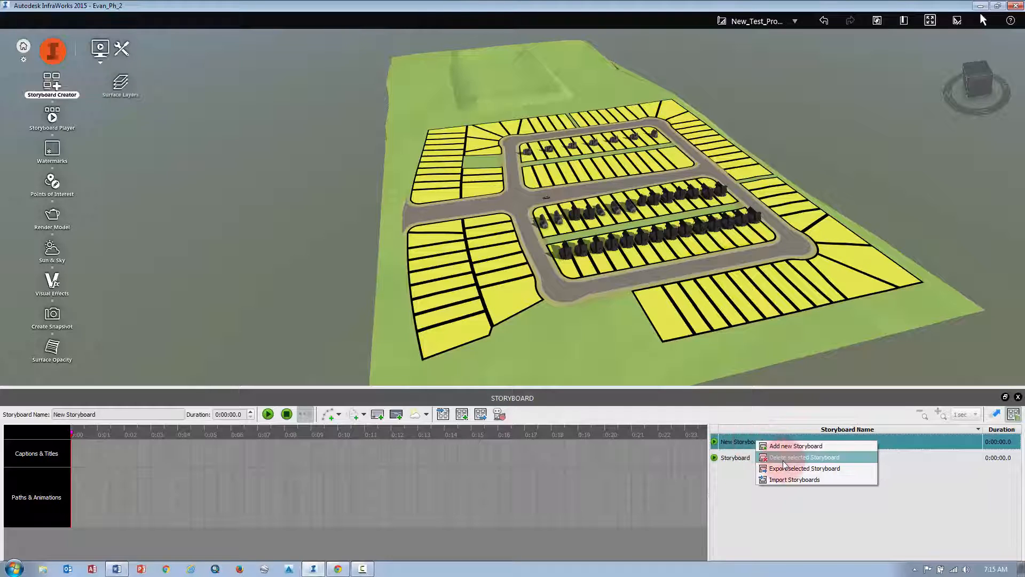
left_click(783, 460)
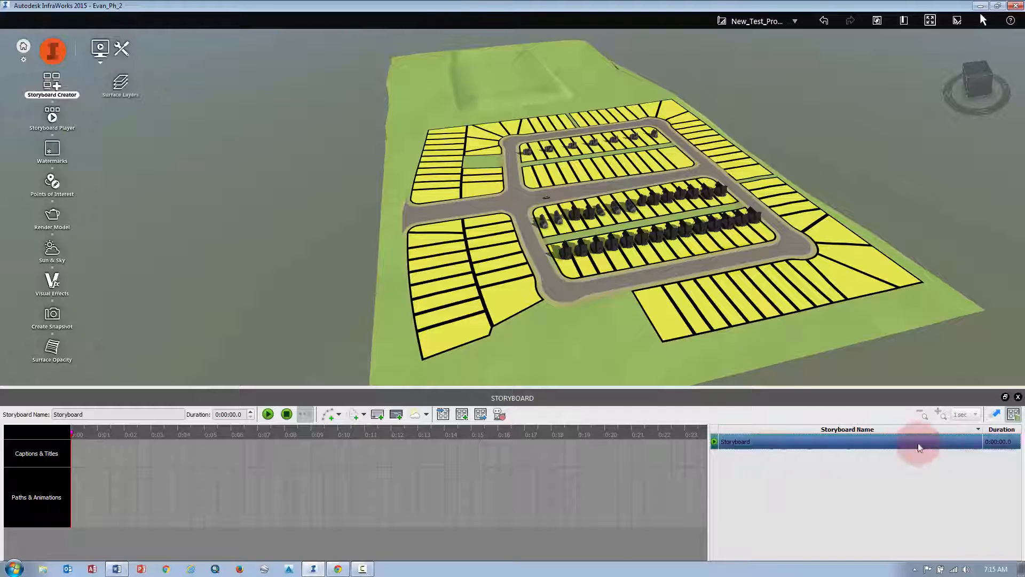
- Add a camera path animation starting from an oblique overview of the subdivision, with 3 seconds to the next keyframe
left_click(742, 443)
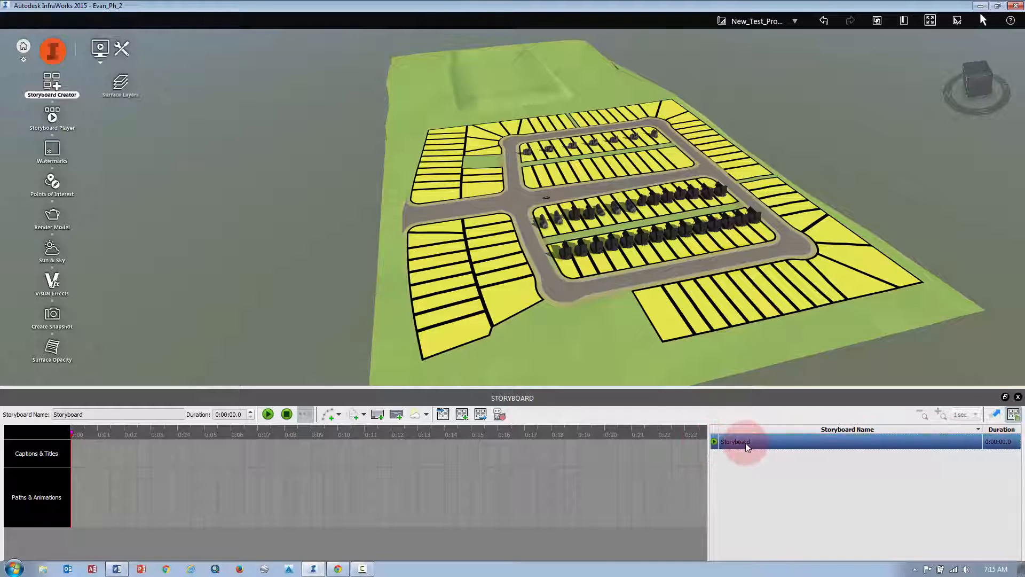
left_click(995, 415)
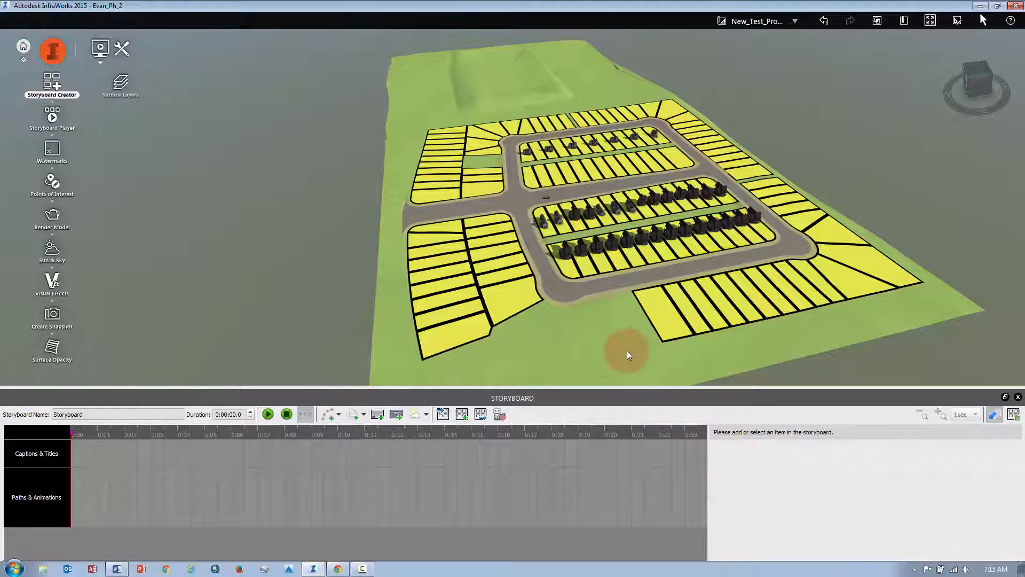
left_click_drag(603, 351, 605, 333)
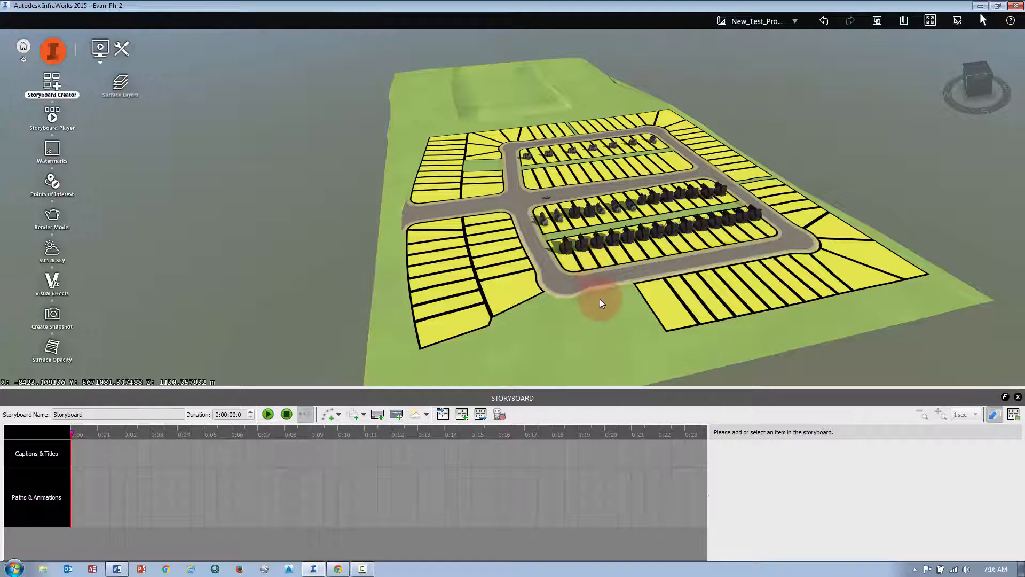
left_click_drag(599, 311, 584, 305)
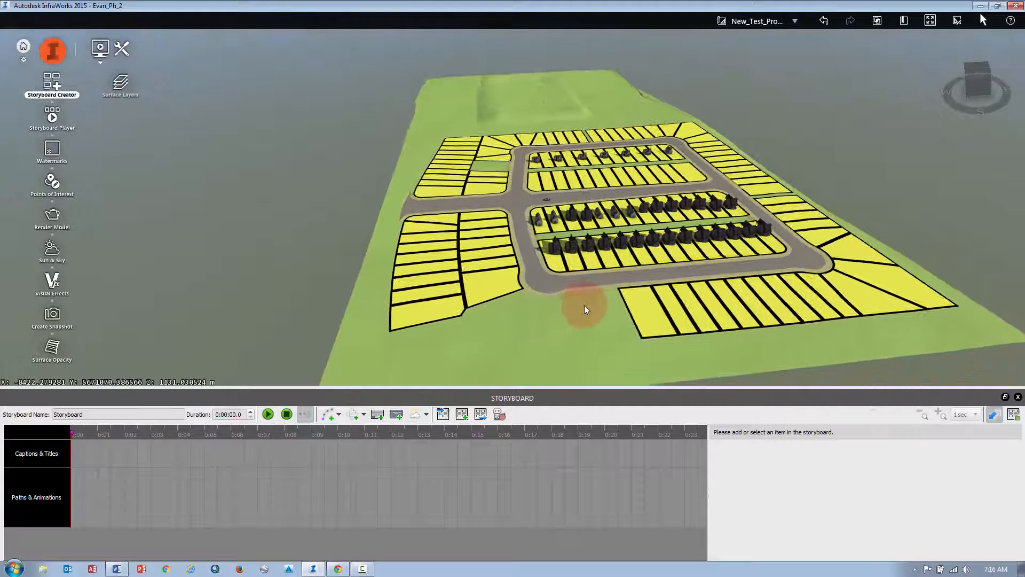
left_click(339, 415)
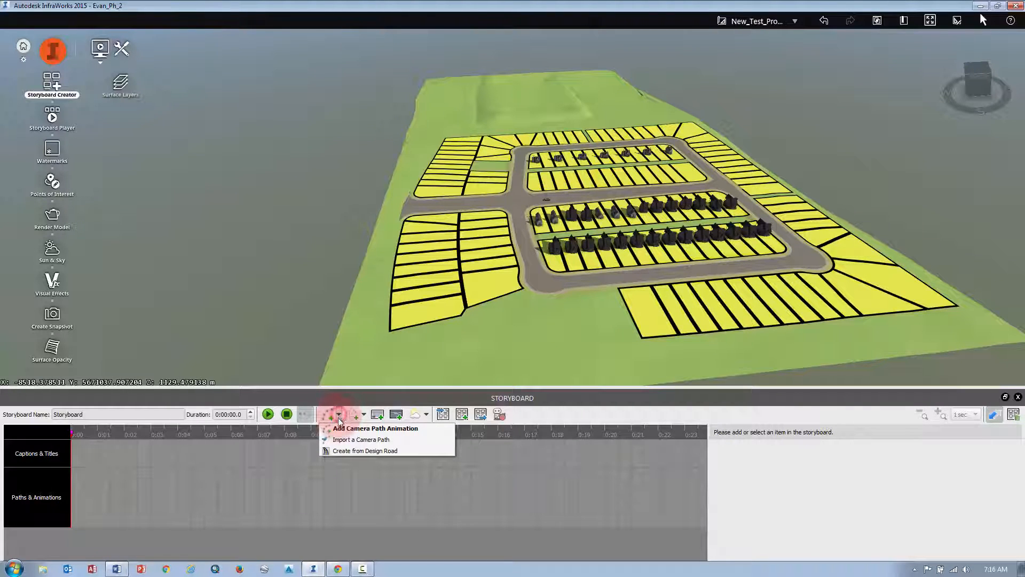
left_click(343, 430)
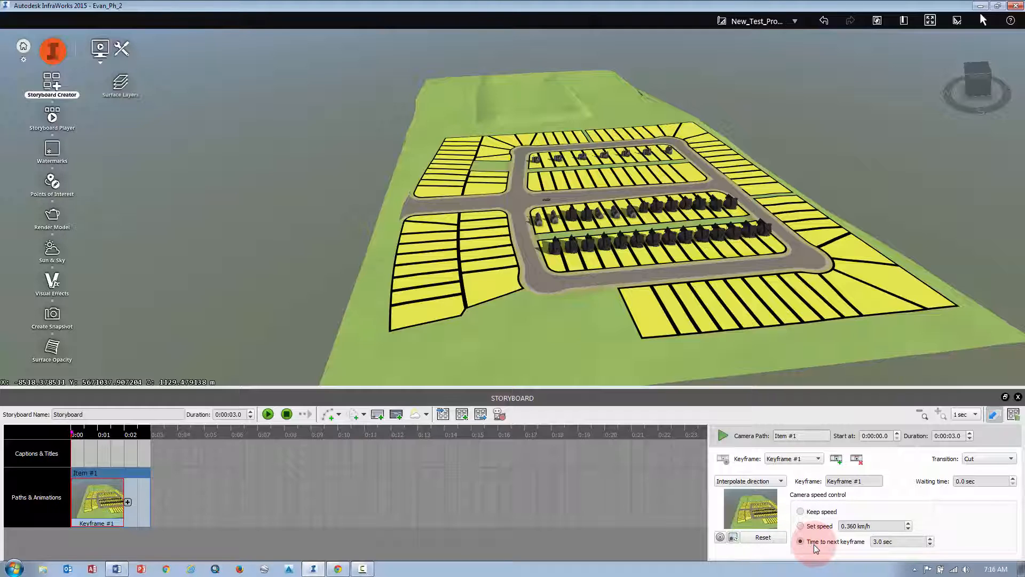
left_click_drag(896, 541, 879, 545)
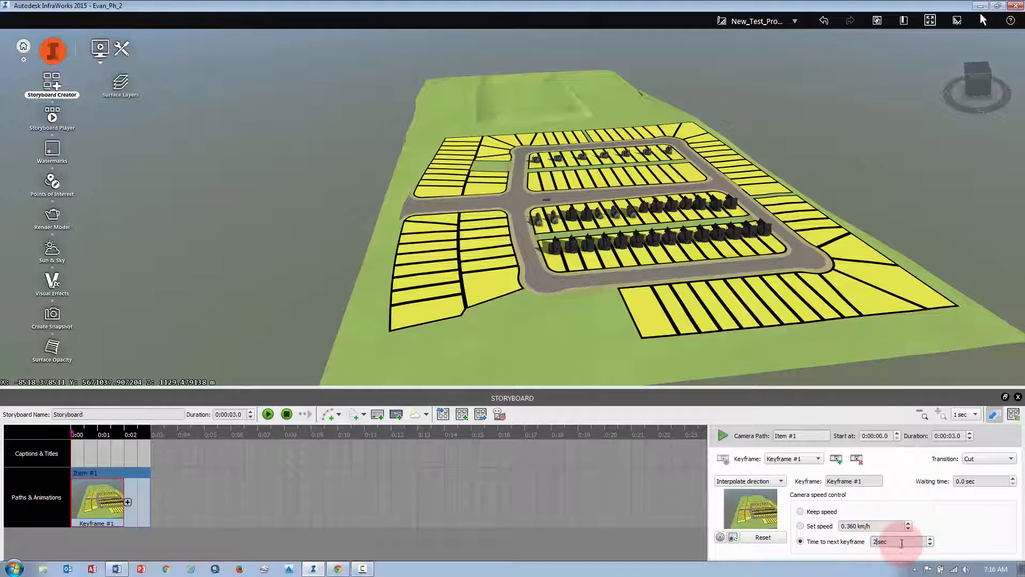
type("3")
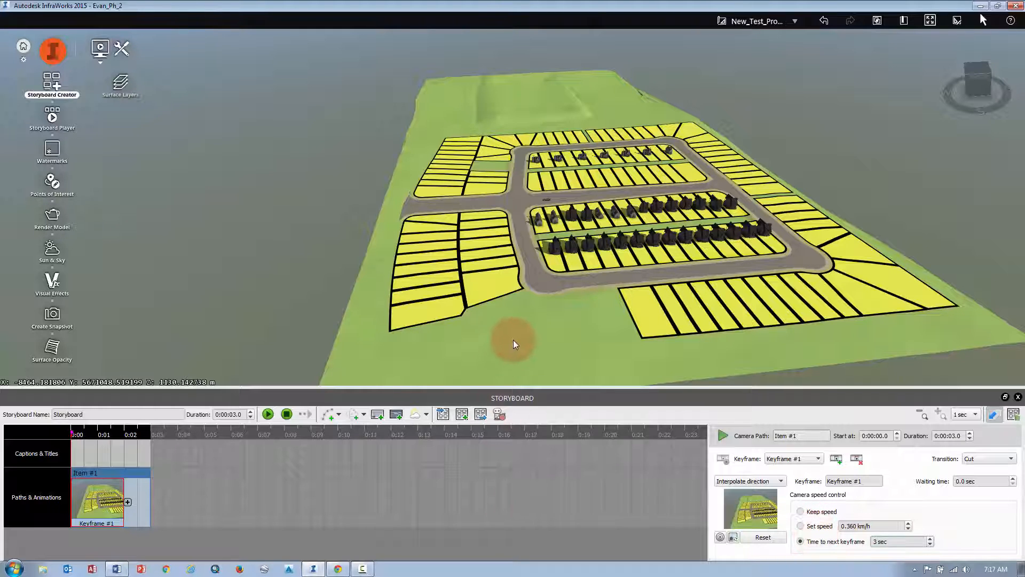
- Add a second keyframe with a close view of the road bend and houses, controlling its speed by time to next keyframe
left_click_drag(449, 364, 586, 290)
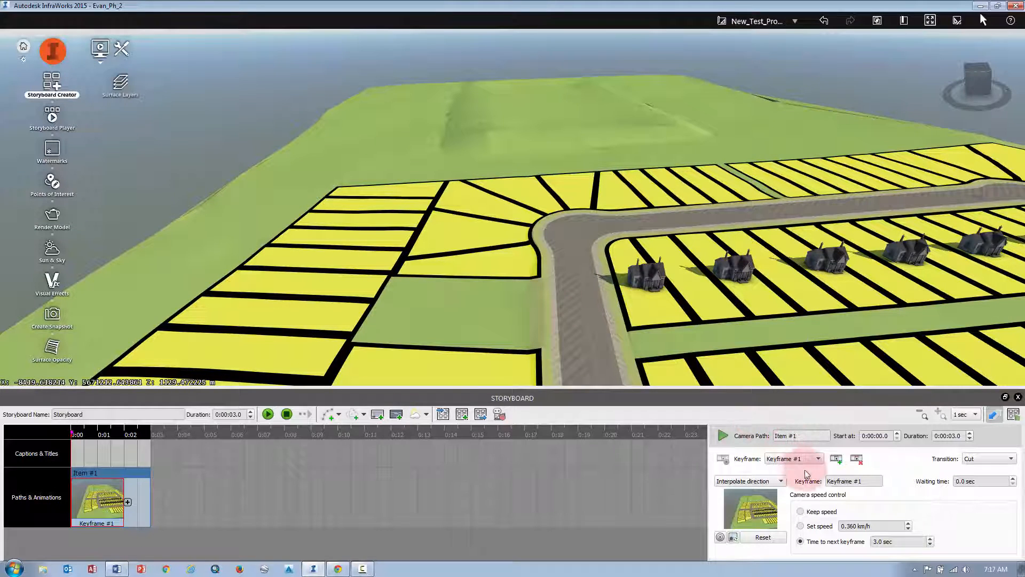
left_click(836, 459)
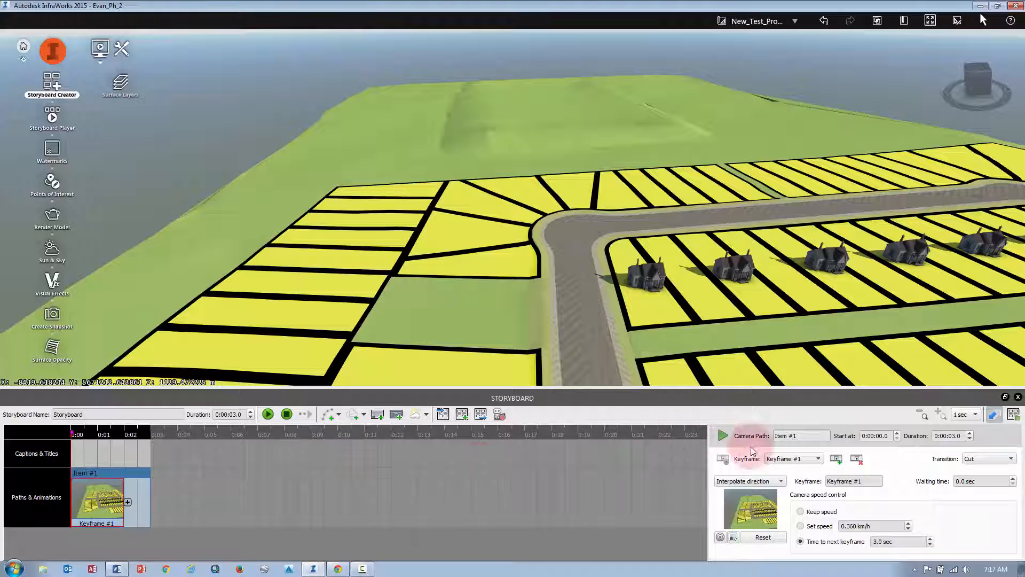
left_click(835, 459)
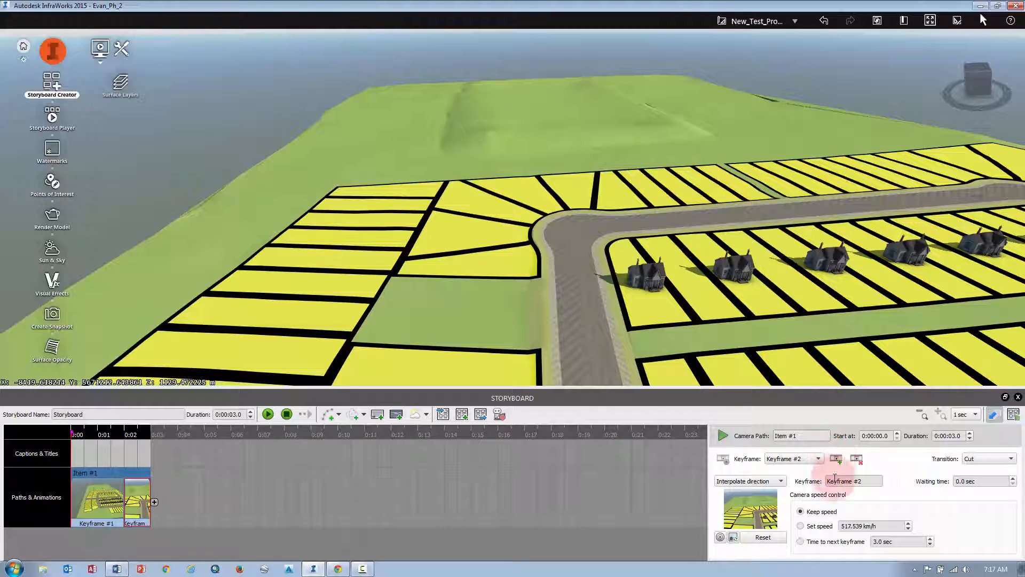
left_click(818, 543)
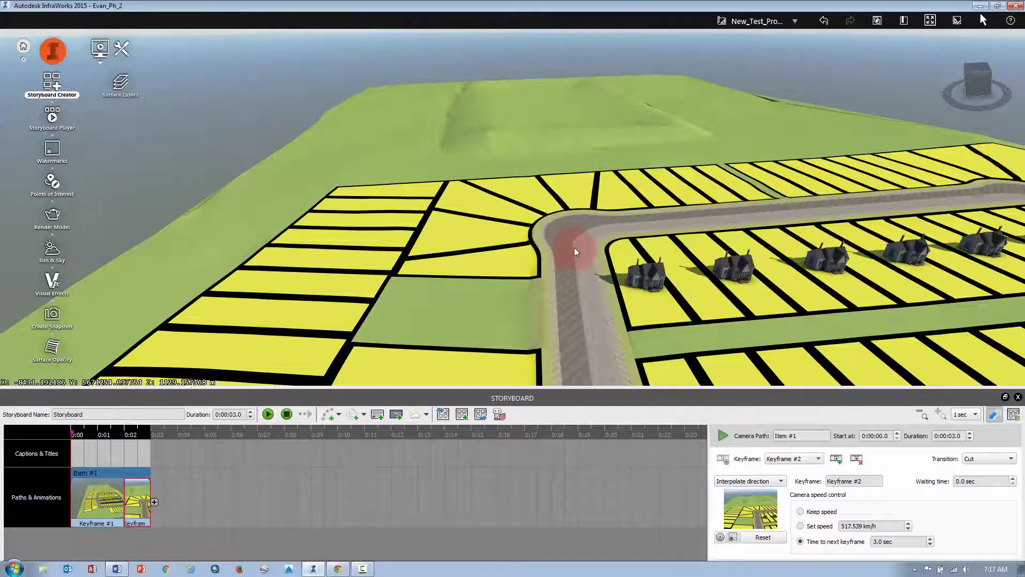
- Add a third keyframe looking down along the road beside the row of houses and lots
scroll(581, 242, "up", 4)
left_click_drag(579, 248, 701, 226)
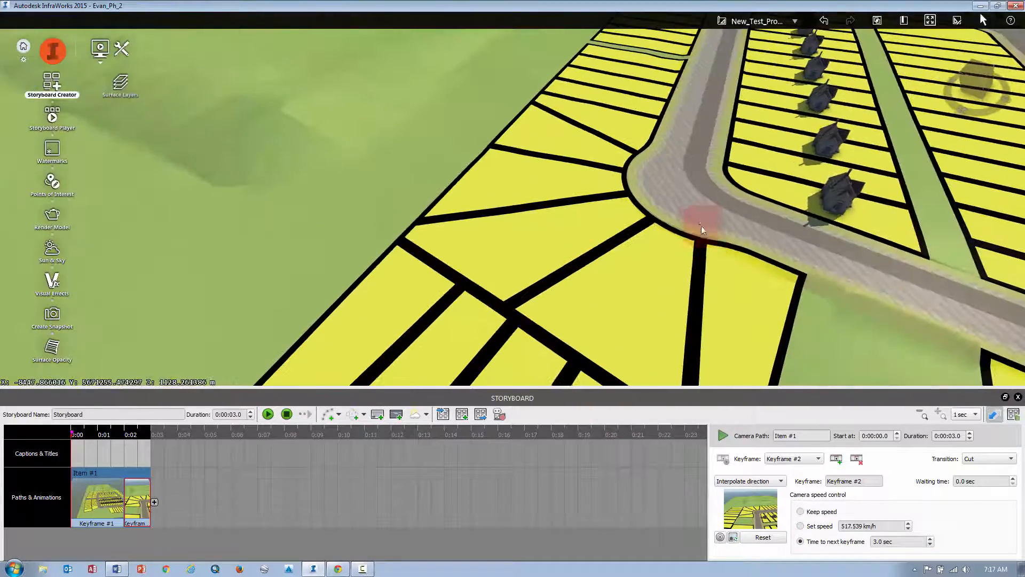
middle_click_drag(703, 146, 708, 322)
middle_click_drag(722, 152, 682, 272)
mouse_move(761, 162)
middle_mouse_down()
mouse_move(724, 235)
mouse_move(735, 262)
middle_mouse_up()
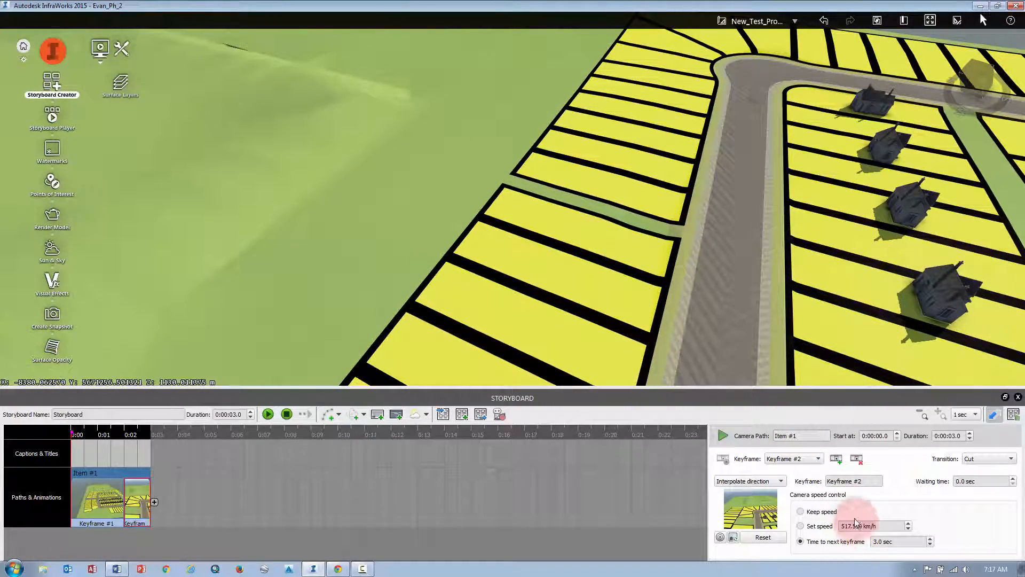
left_click(836, 459)
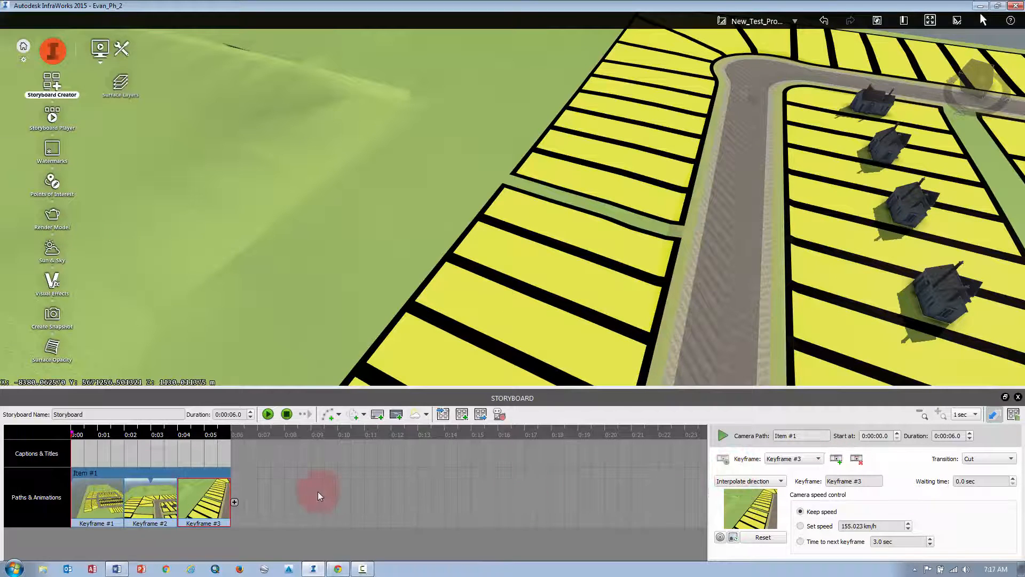
- Select Keyframe #2 of the camera path in the storyboard timeline
left_click(159, 492)
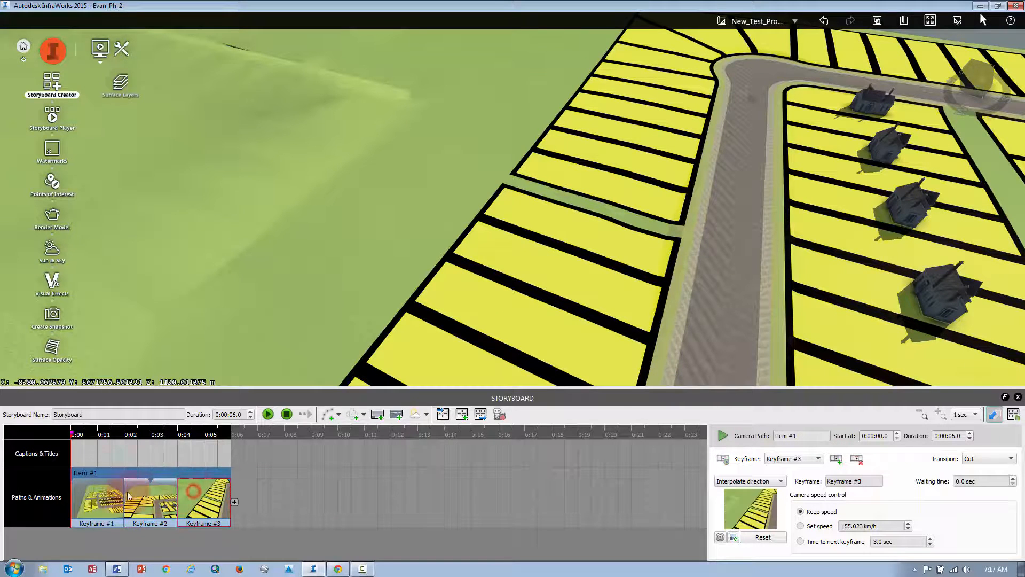
left_click(221, 490)
left_click(581, 483)
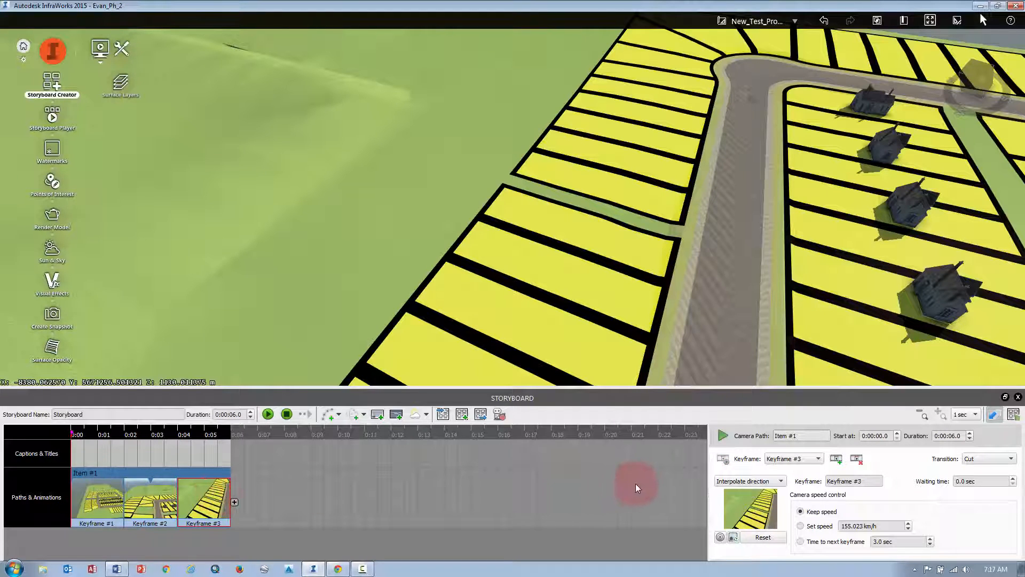
left_click(789, 463)
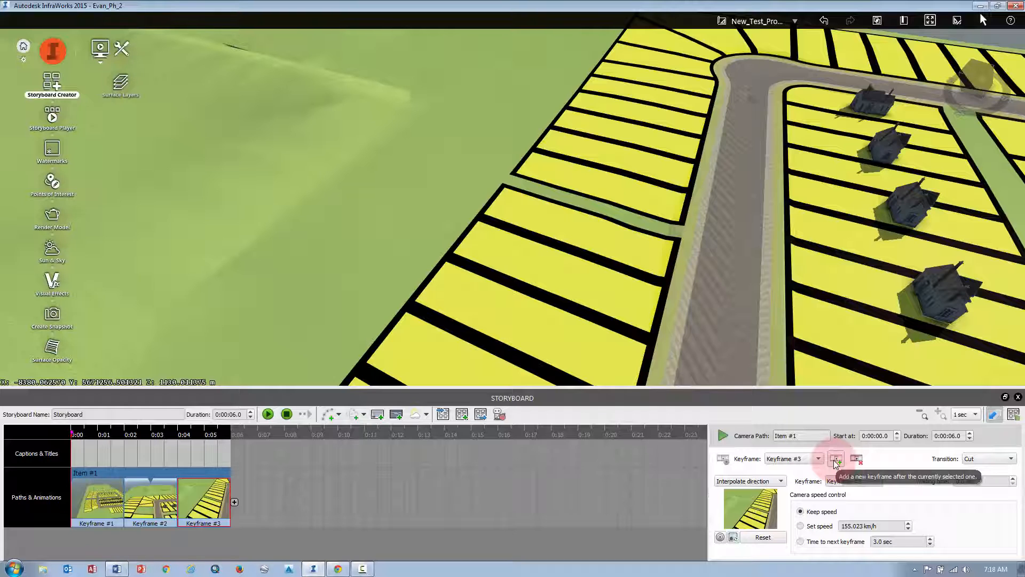
left_click(147, 501)
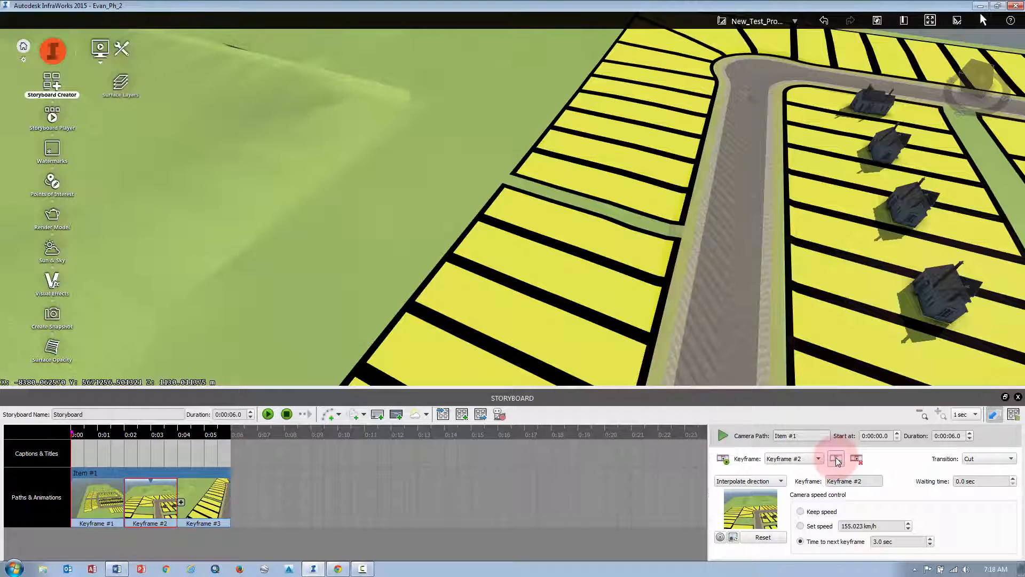
- Add a fourth keyframe with a low view of the curving road and lots, 3 seconds after Keyframe #3, and preview the camera path
left_click(209, 490)
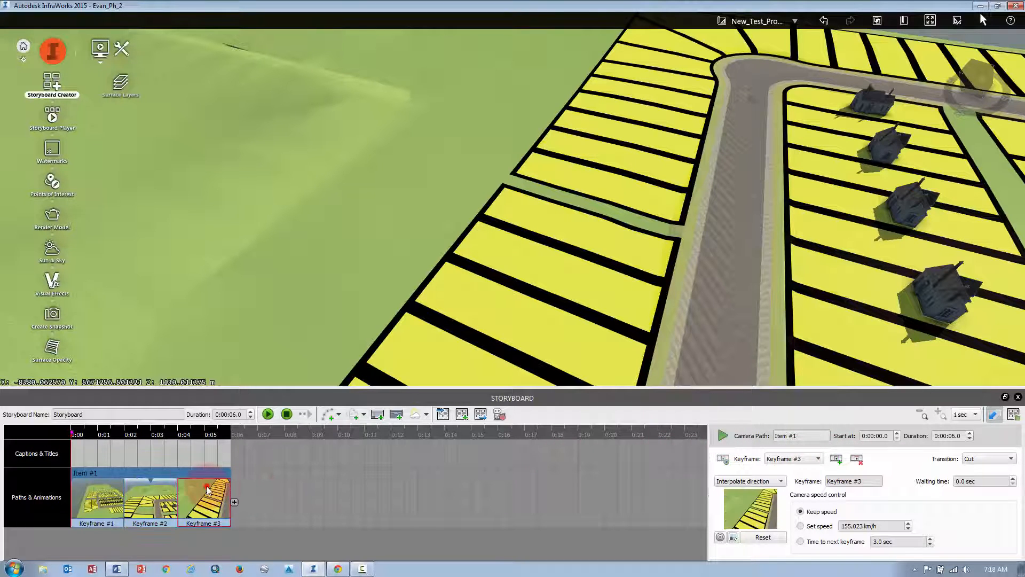
left_click(164, 486)
left_click(188, 486)
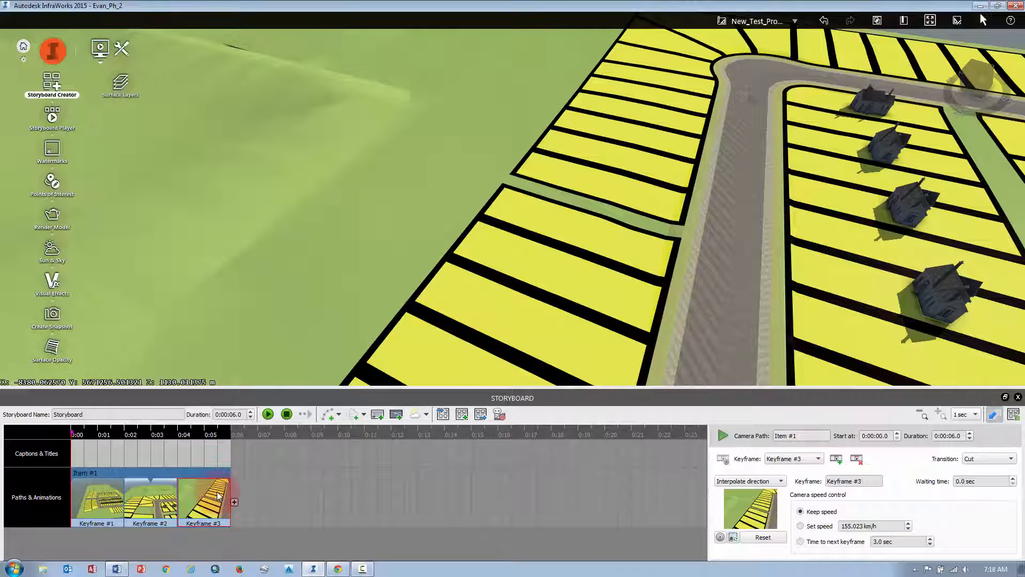
mouse_move(724, 172)
left_mouse_down()
mouse_move(737, 322)
mouse_move(771, 201)
mouse_move(693, 146)
mouse_move(755, 309)
mouse_move(709, 141)
mouse_move(700, 458)
mouse_move(652, 297)
mouse_move(776, 98)
mouse_move(723, 162)
mouse_move(789, 171)
mouse_move(656, 128)
mouse_move(689, 294)
mouse_move(629, 110)
mouse_move(690, 391)
mouse_move(690, 309)
mouse_move(719, 289)
mouse_move(716, 267)
mouse_move(643, 218)
mouse_move(686, 210)
mouse_move(672, 386)
mouse_move(717, 159)
mouse_move(796, 401)
left_mouse_up()
left_click(836, 458)
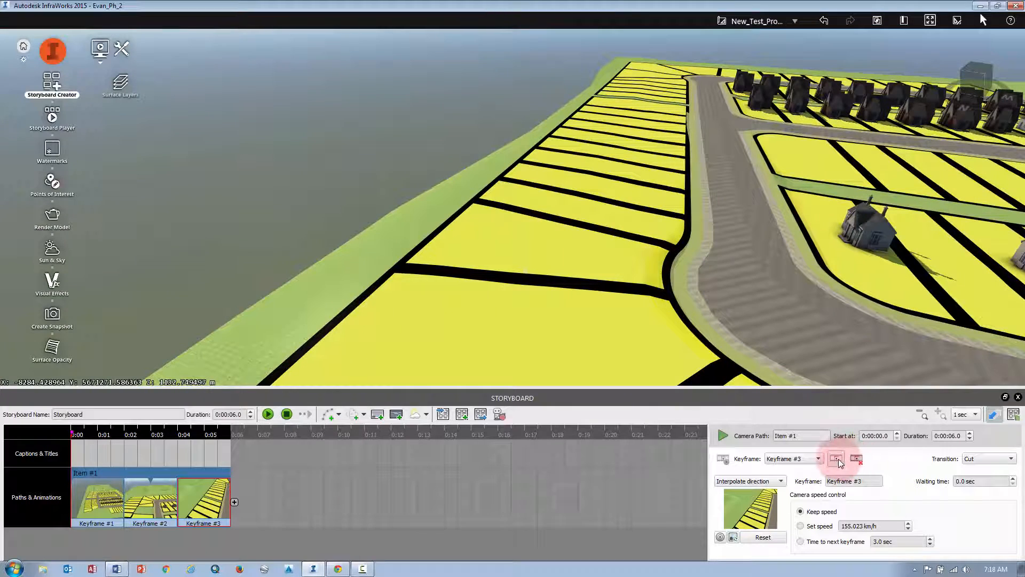
left_click(820, 541)
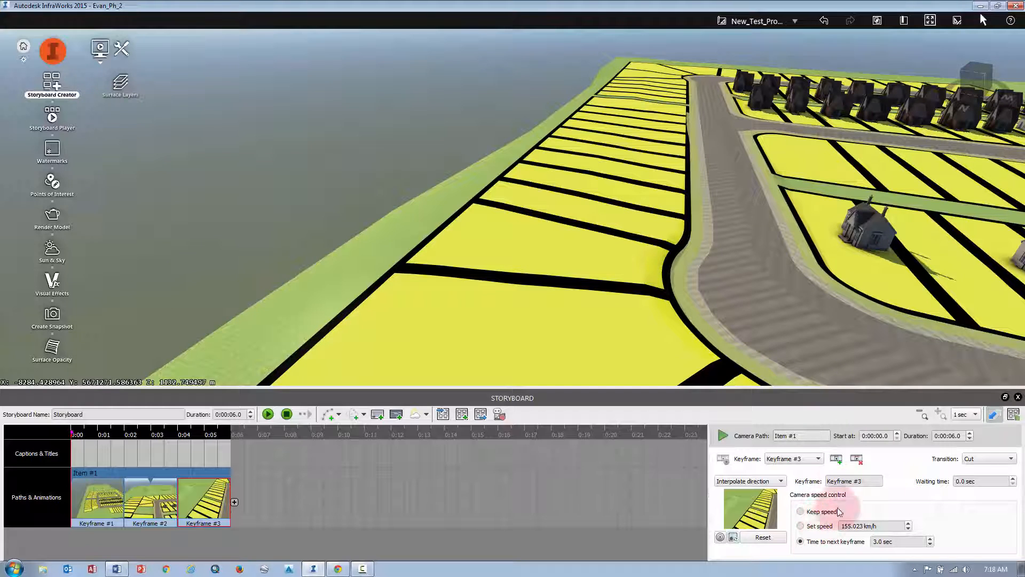
left_click(837, 458)
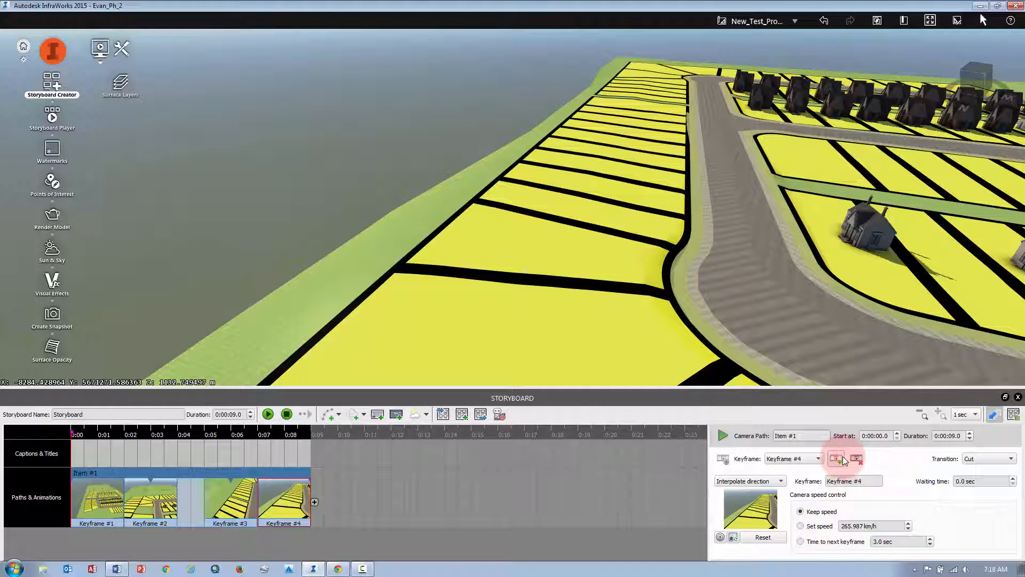
left_click(723, 436)
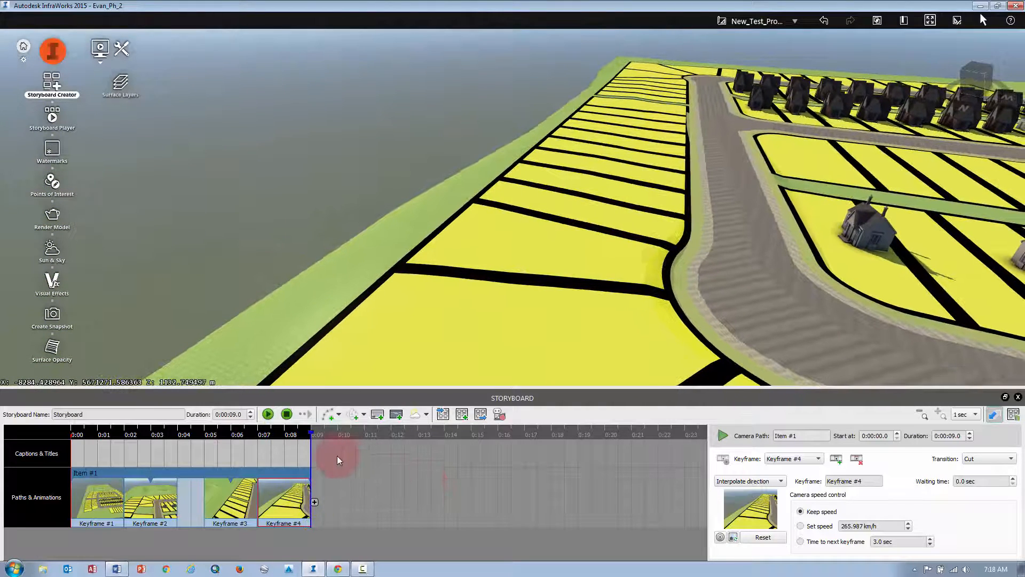
left_click(341, 415)
left_click(363, 414)
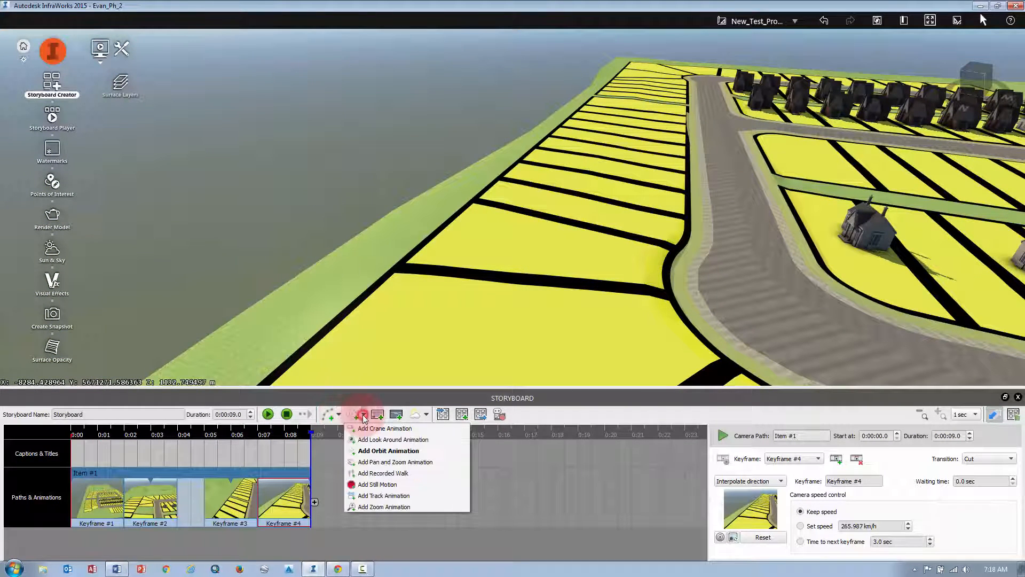
left_click(362, 452)
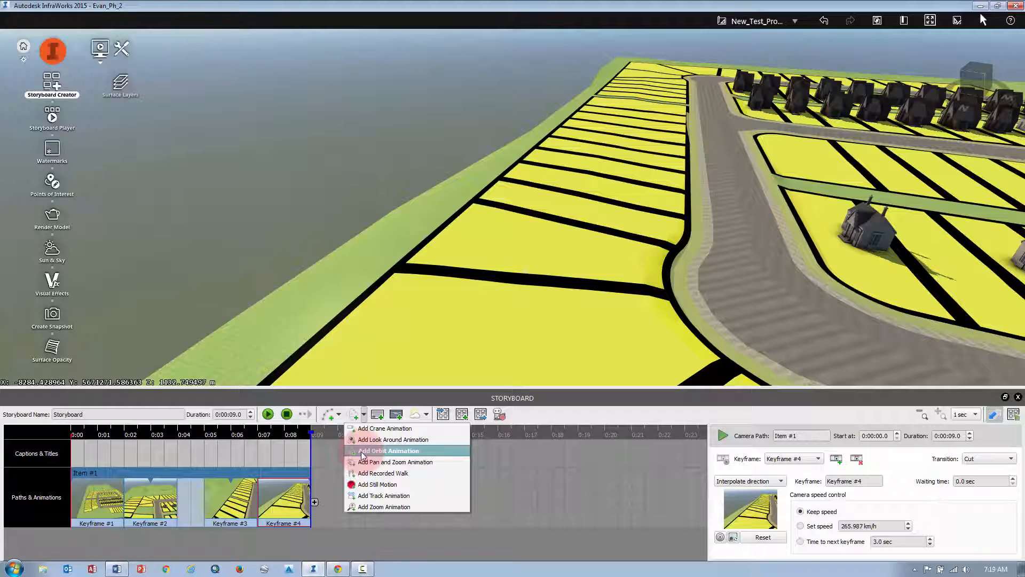
left_click(333, 453)
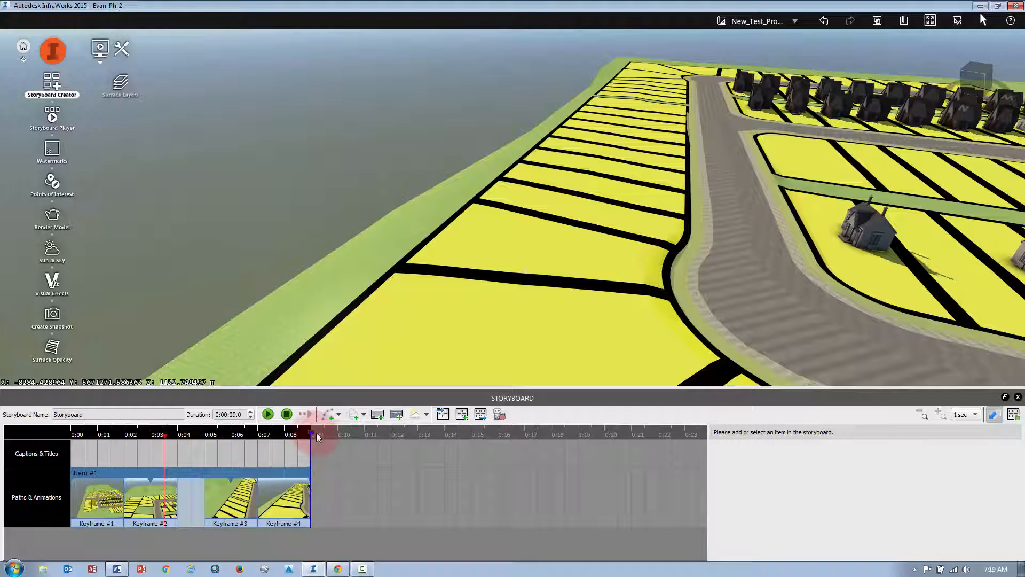
- Move the playhead to the end of the camera path and add an orbit animation there
mouse_move(317, 437)
left_mouse_down()
mouse_move(270, 433)
mouse_move(313, 434)
left_mouse_up()
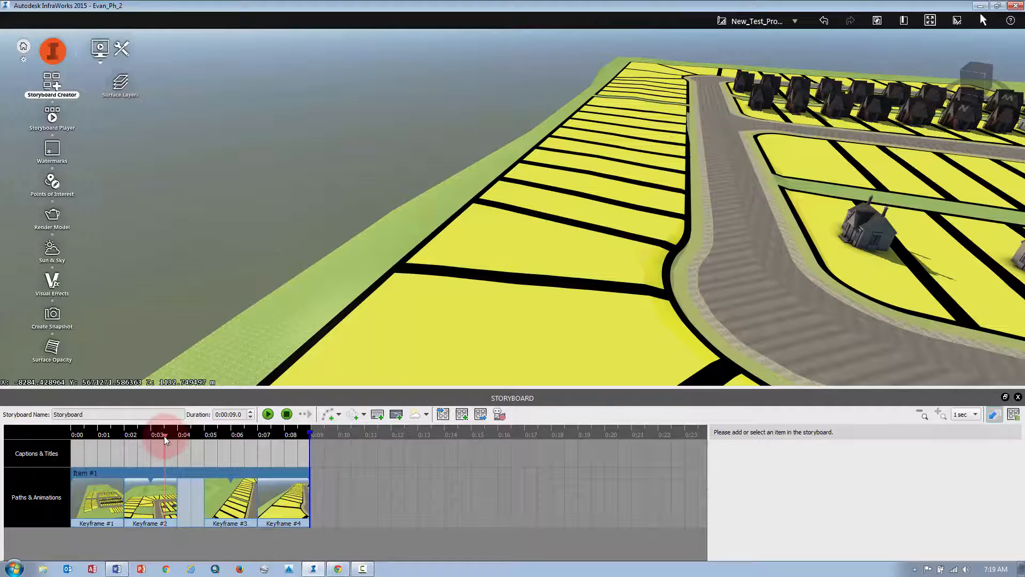
left_click_drag(164, 436, 255, 441)
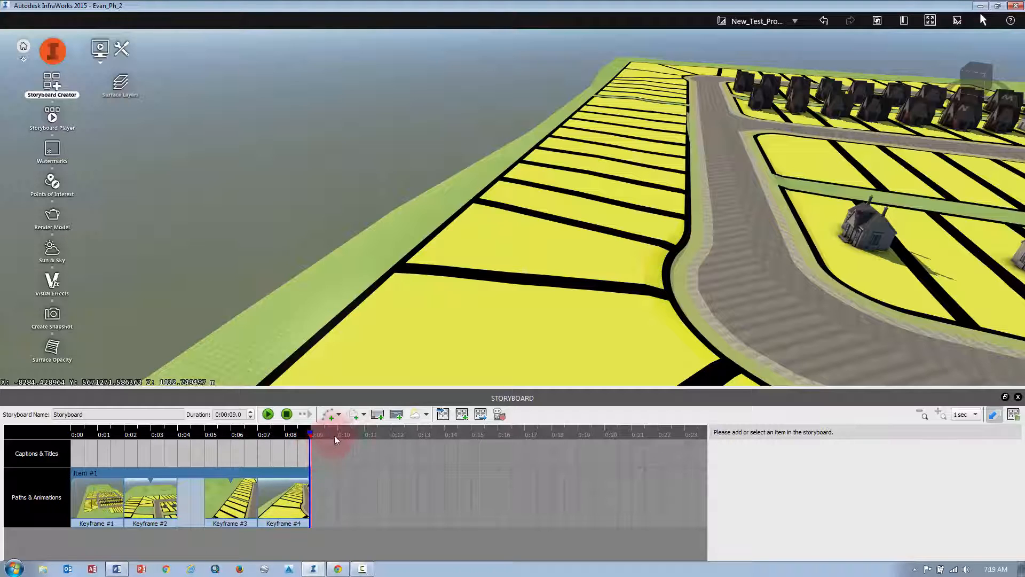
left_click(364, 414)
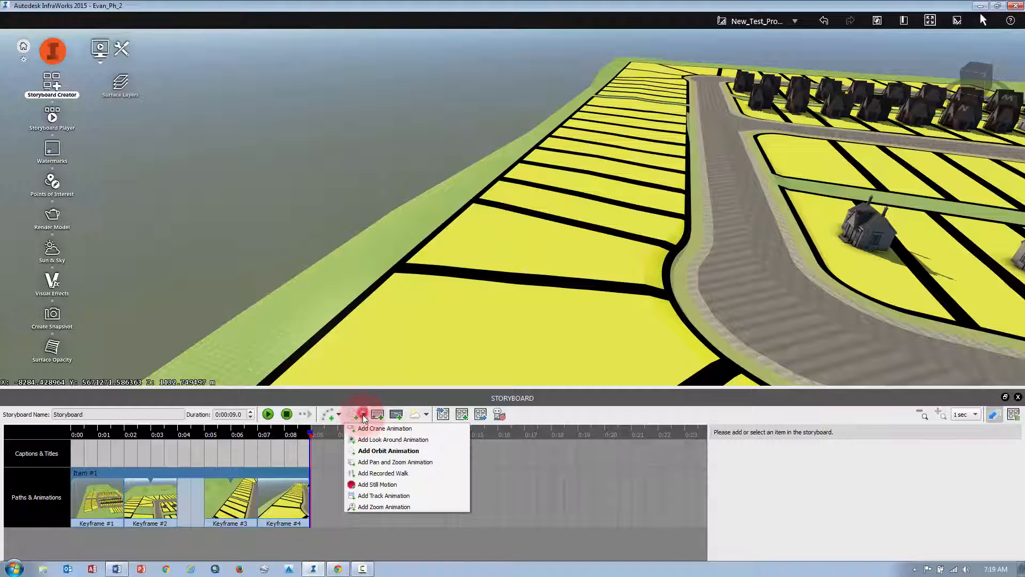
left_click(362, 451)
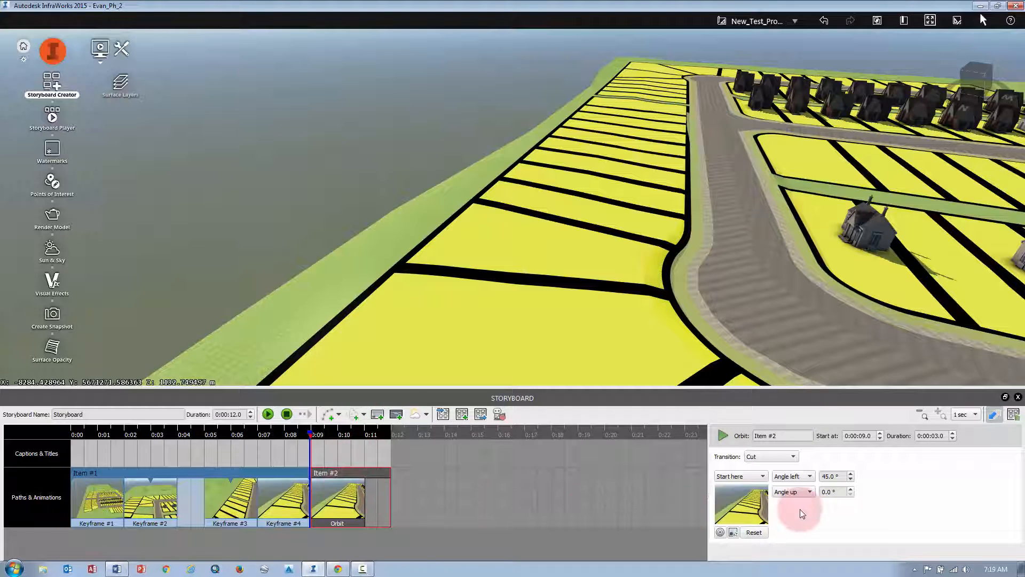
- Set the orbit animation's left angle to 360° and preview the orbit
left_click(836, 476)
left_click_drag(839, 476, 821, 479)
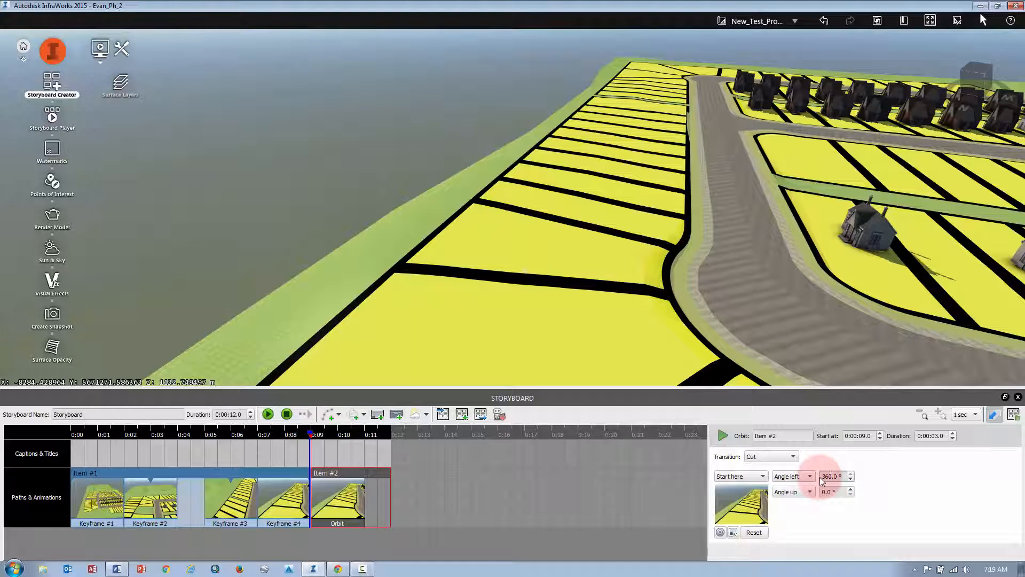
left_click(832, 535)
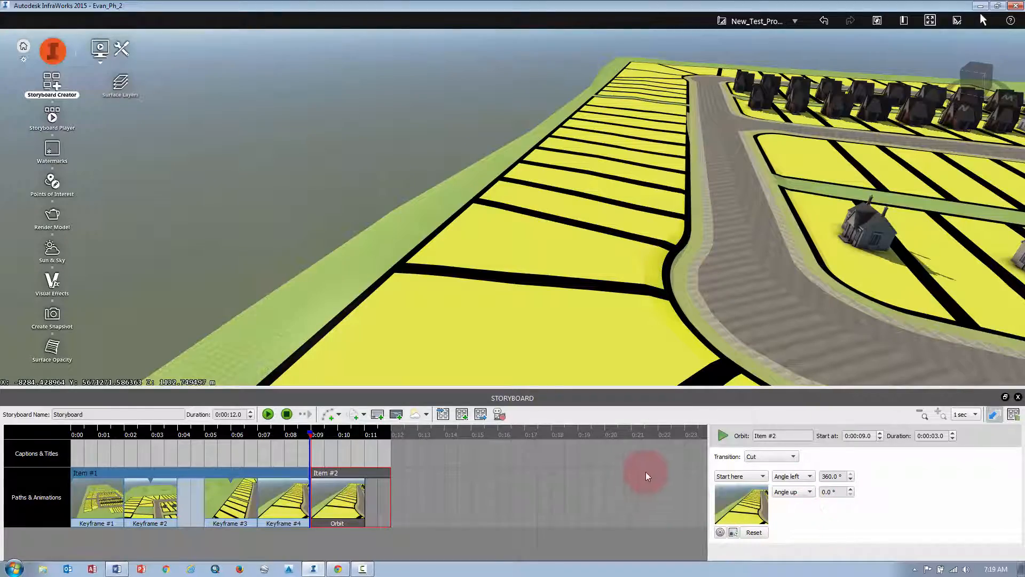
left_click(723, 436)
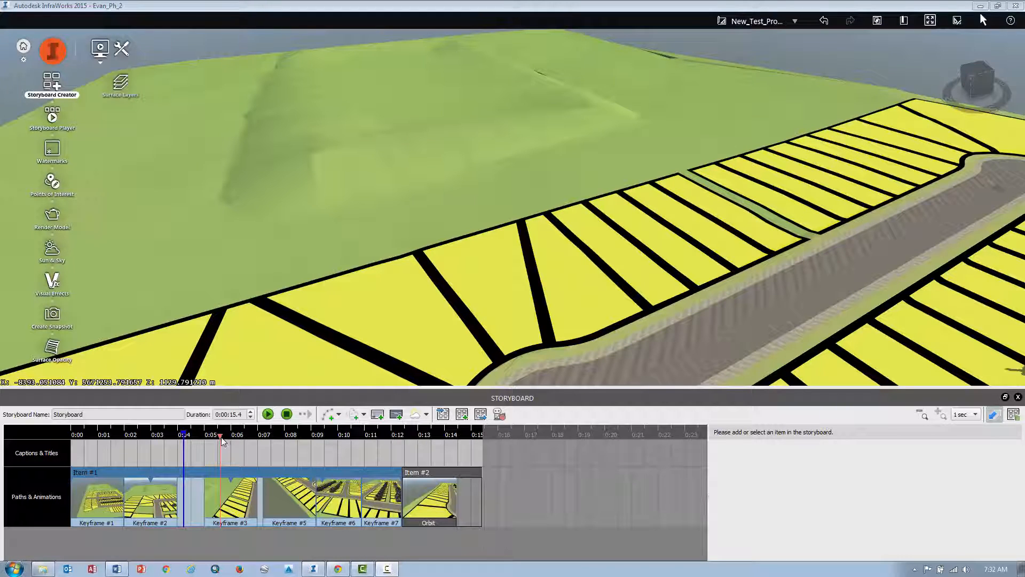
- Add a title at the very start of the storyboard with the text "My Area"
mouse_move(222, 437)
left_mouse_down()
mouse_move(212, 437)
mouse_move(231, 439)
mouse_move(80, 435)
left_mouse_up()
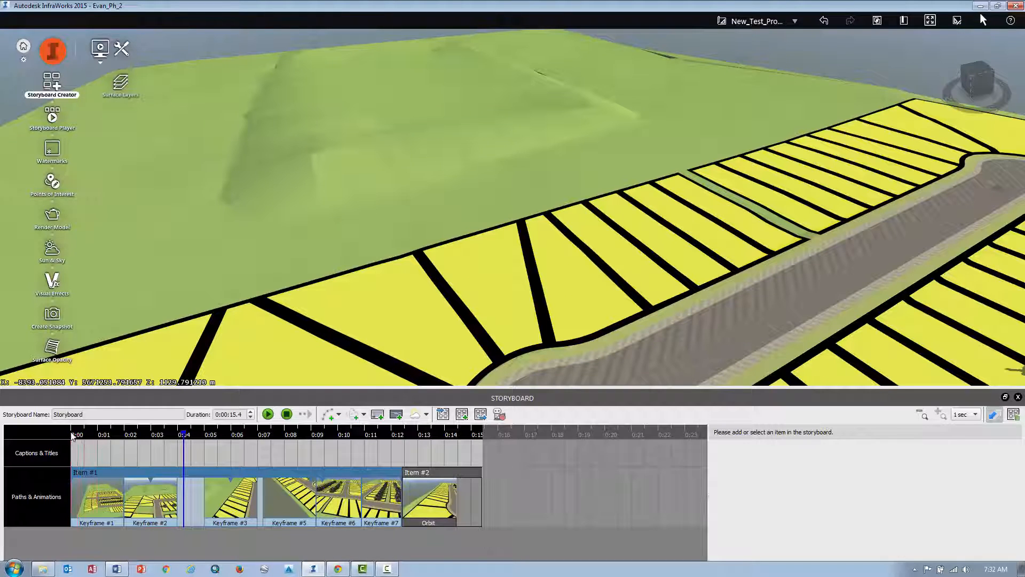
left_click(395, 415)
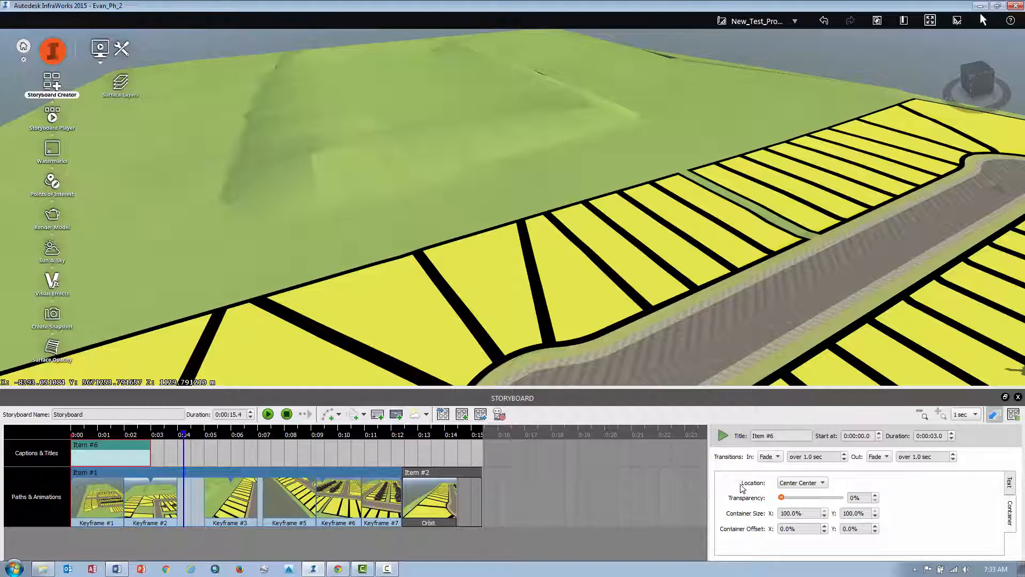
left_click(1008, 483)
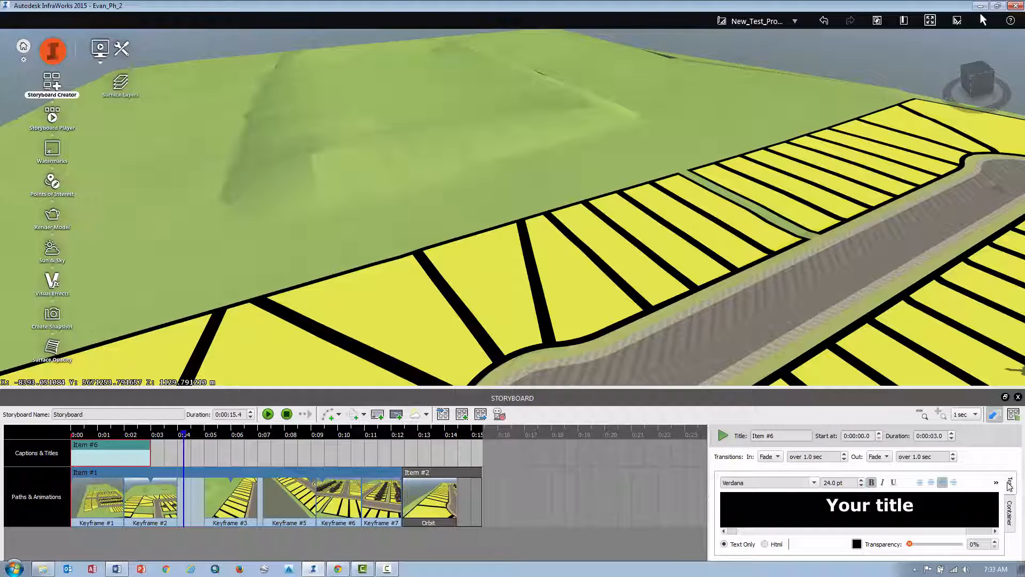
left_click_drag(914, 505, 826, 505)
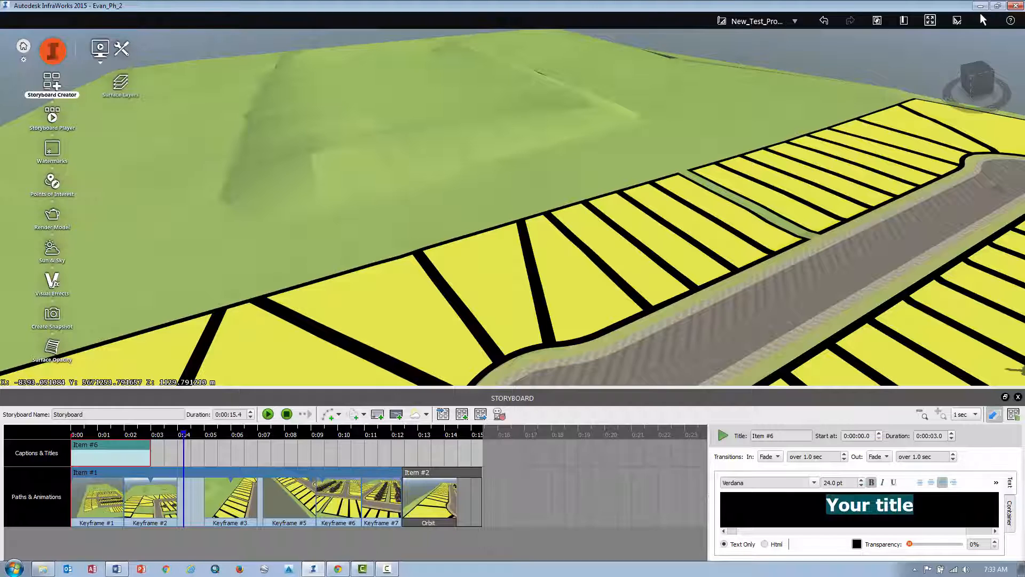
type("My A")
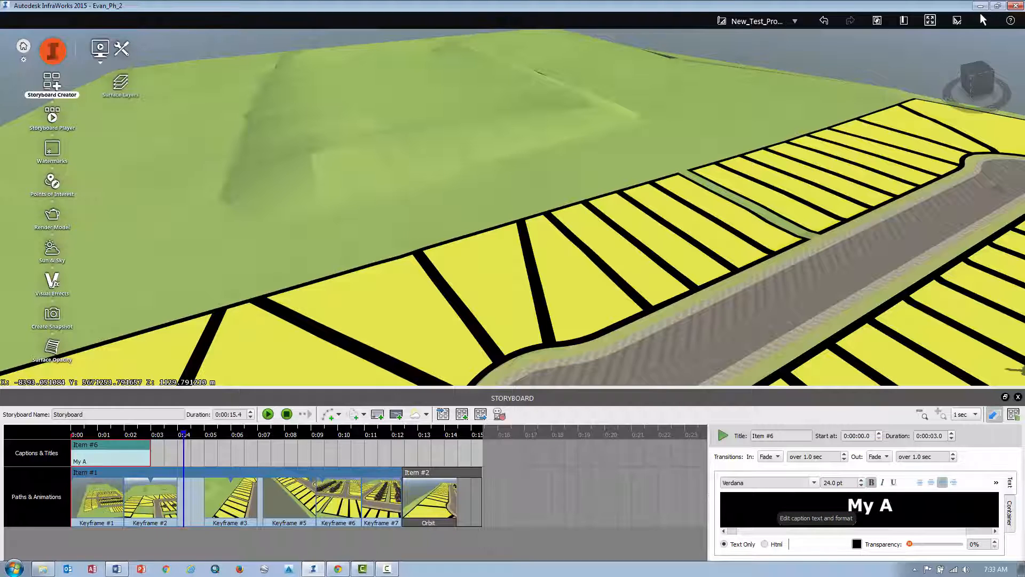
type("rea")
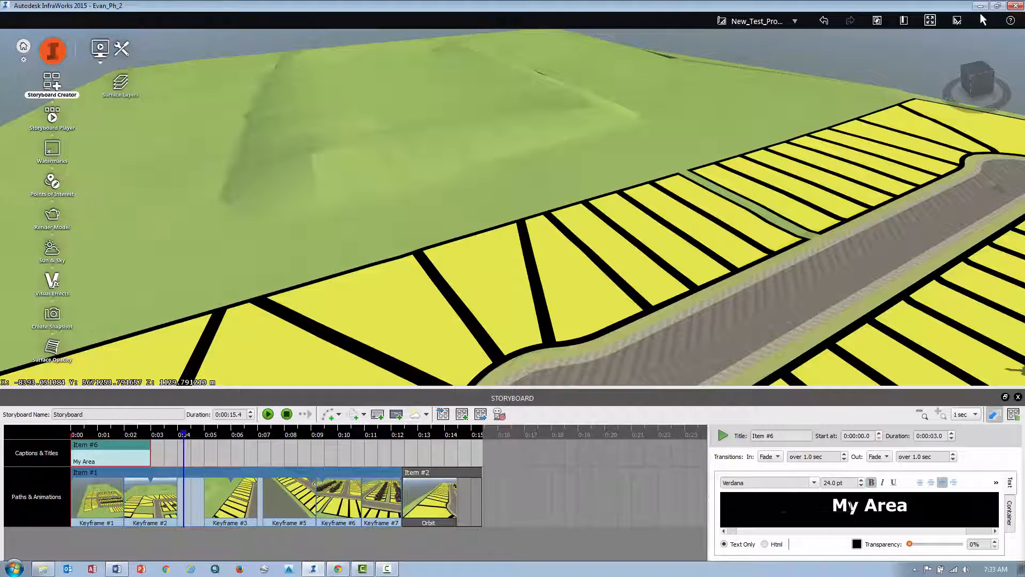
- Review the title's font, transition, transparency and container location settings
left_click(786, 482)
left_click_drag(829, 457, 812, 456)
left_click_drag(911, 544, 882, 543)
left_click(1008, 518)
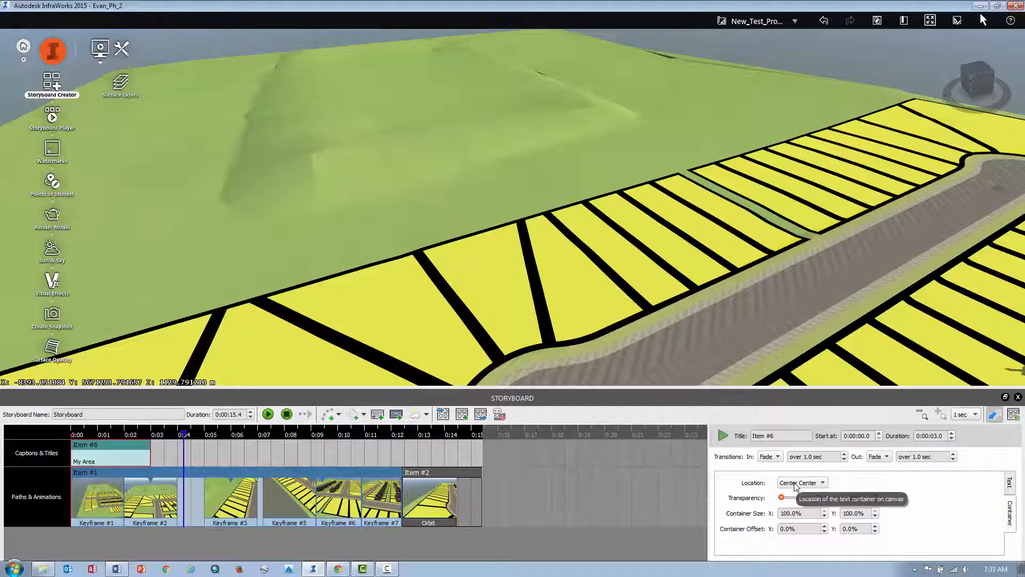
left_click(1009, 483)
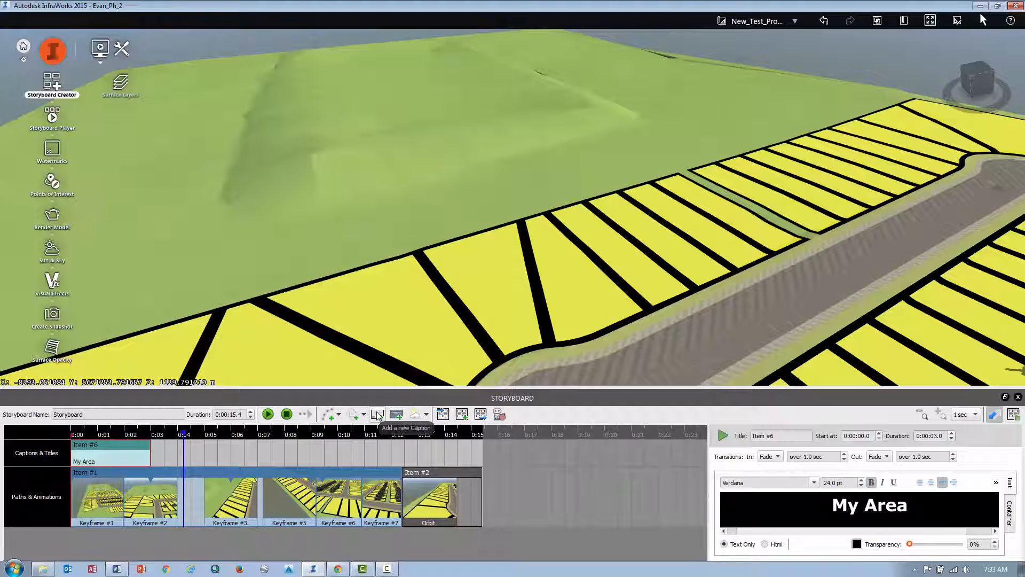
left_click(485, 488)
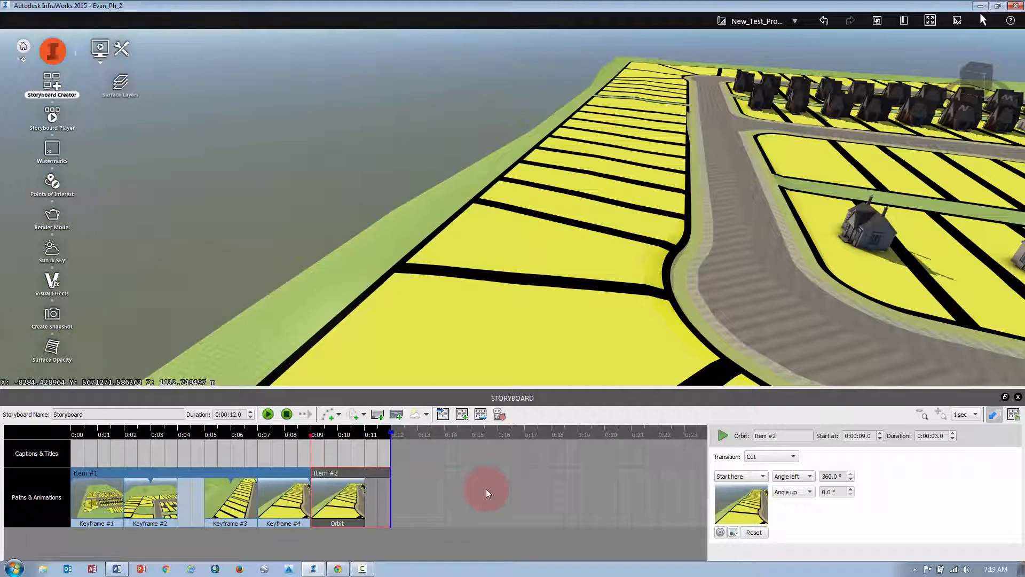
left_click(505, 416)
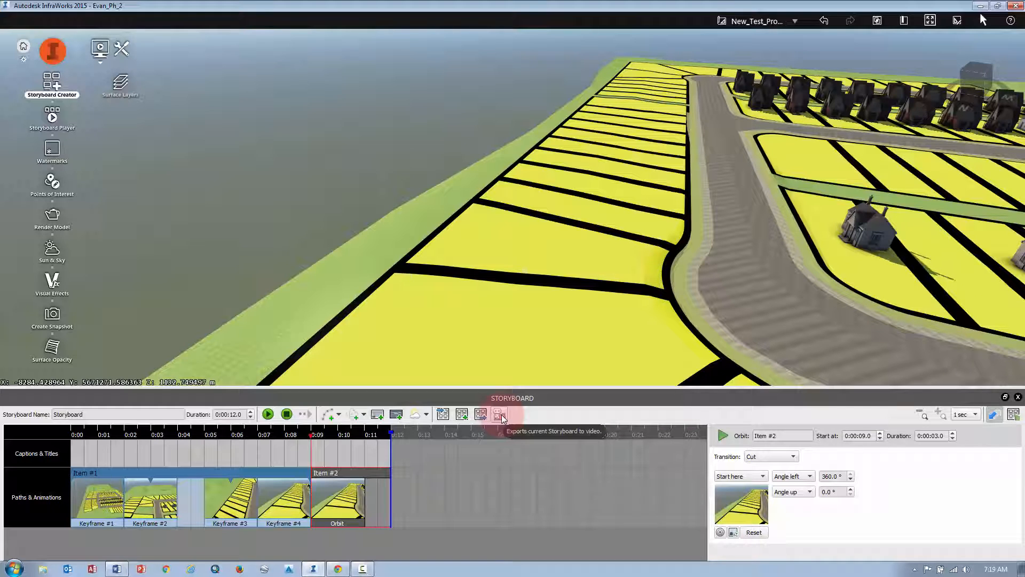
left_click(293, 497)
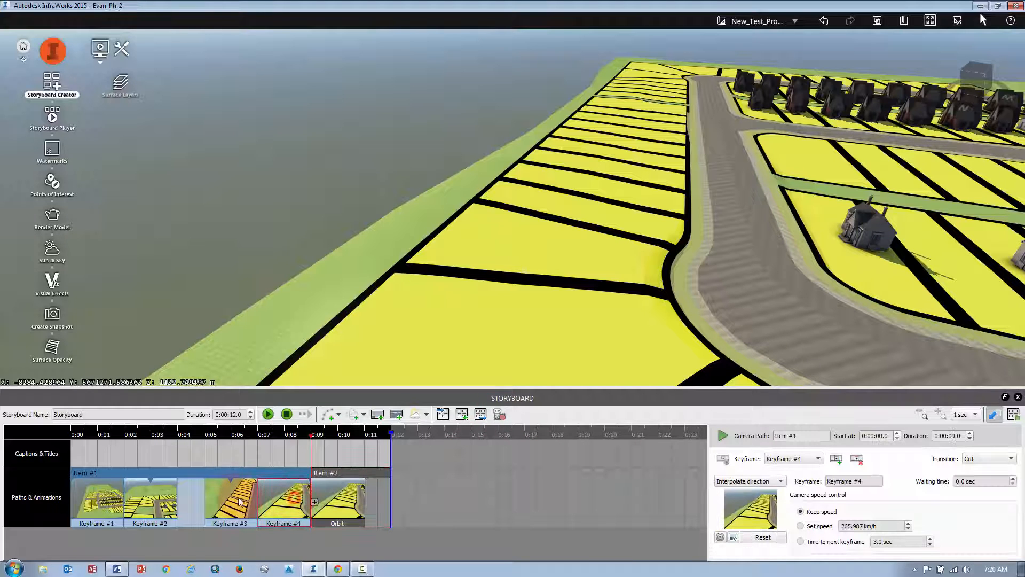
left_click(345, 493)
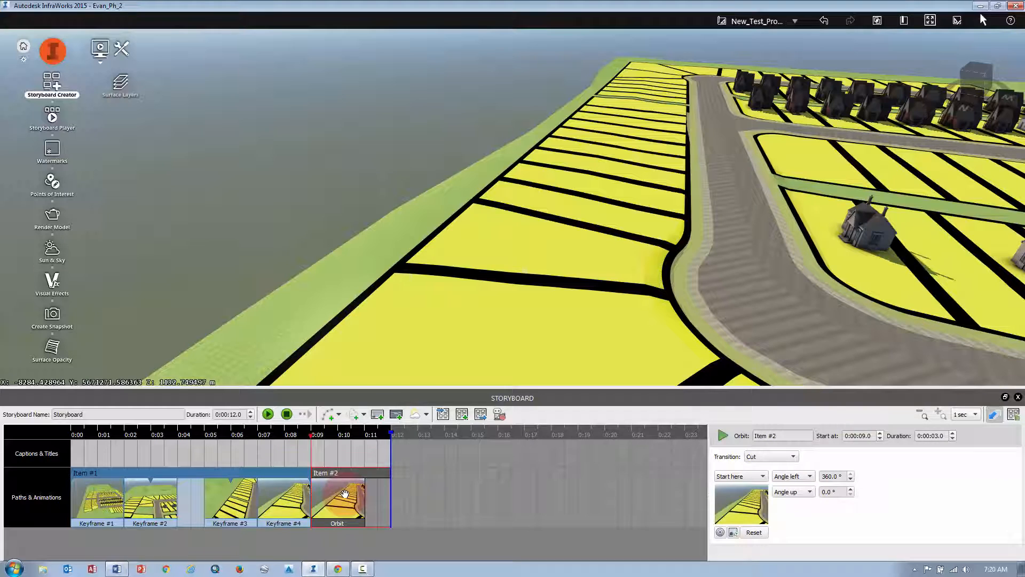
- Delete Keyframe #4 from the end of the camera path
left_click(288, 497)
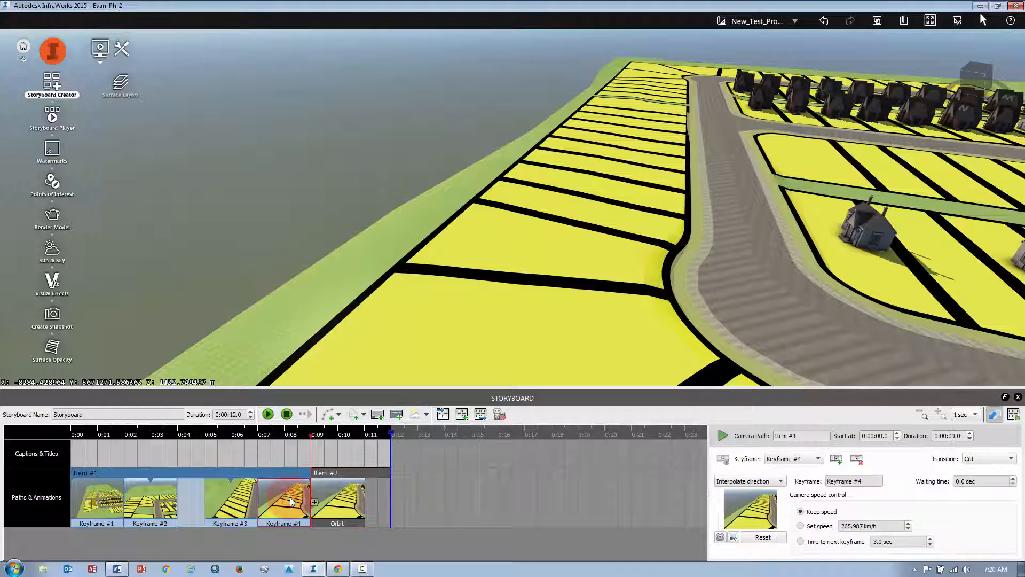
left_click(827, 541)
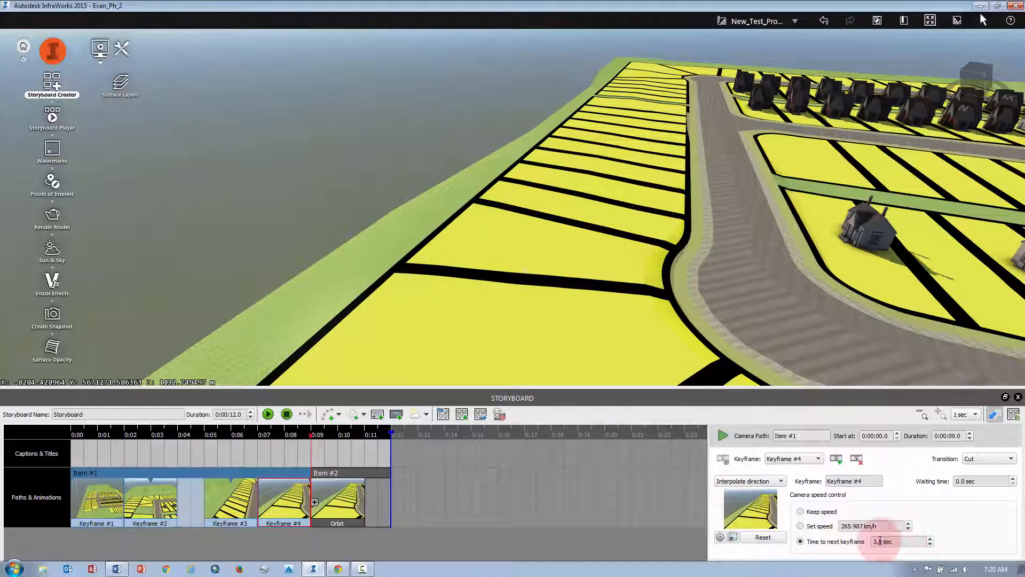
left_click(390, 449)
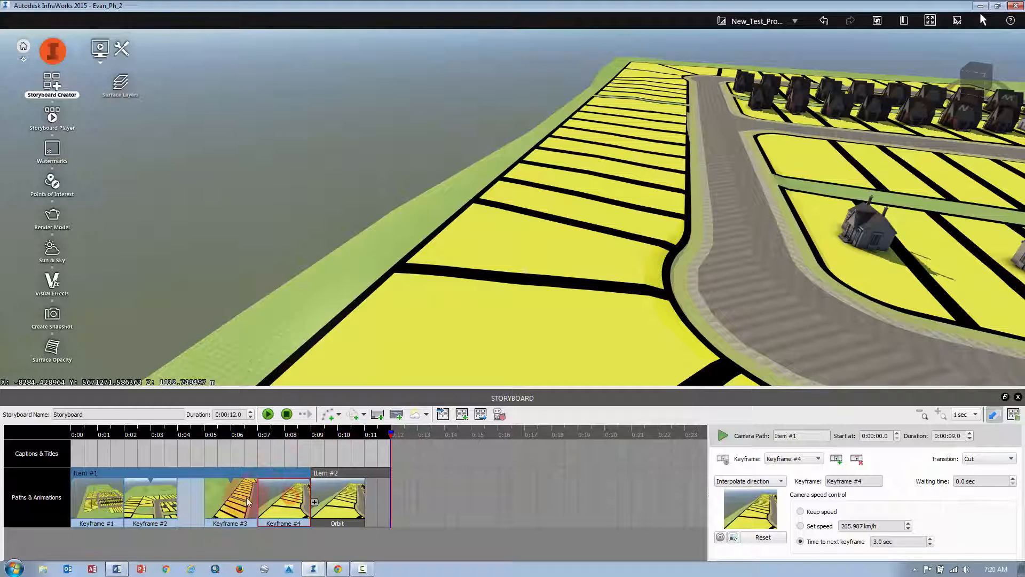
key("Delete")
left_click(411, 468)
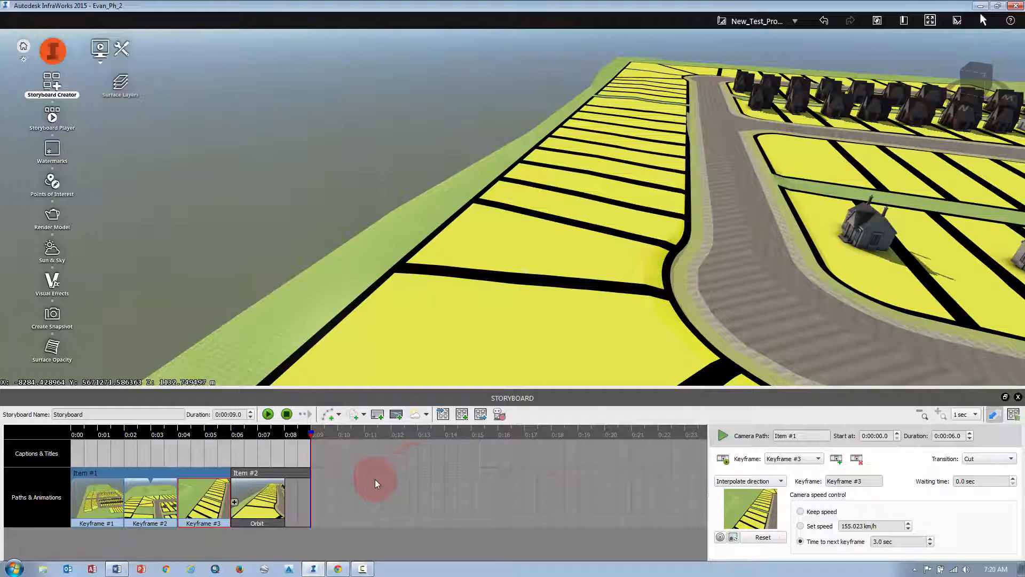